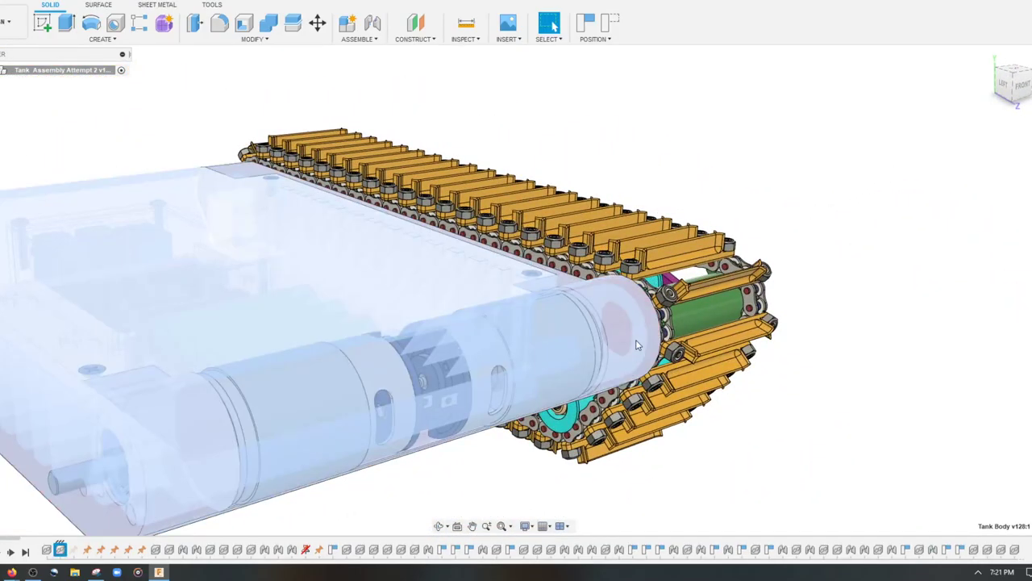
Hide the Tank Body to expose the drive motors and spindle, and show it again
{"action": "right_click", "coordinate": [635, 344]}
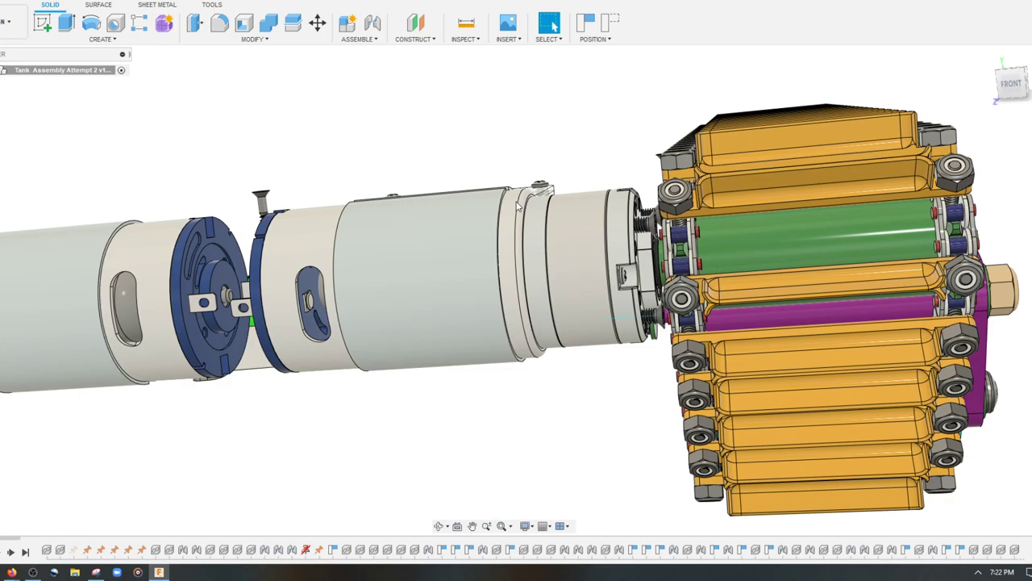
{"action": "left_click", "coordinate": [1, 70]}
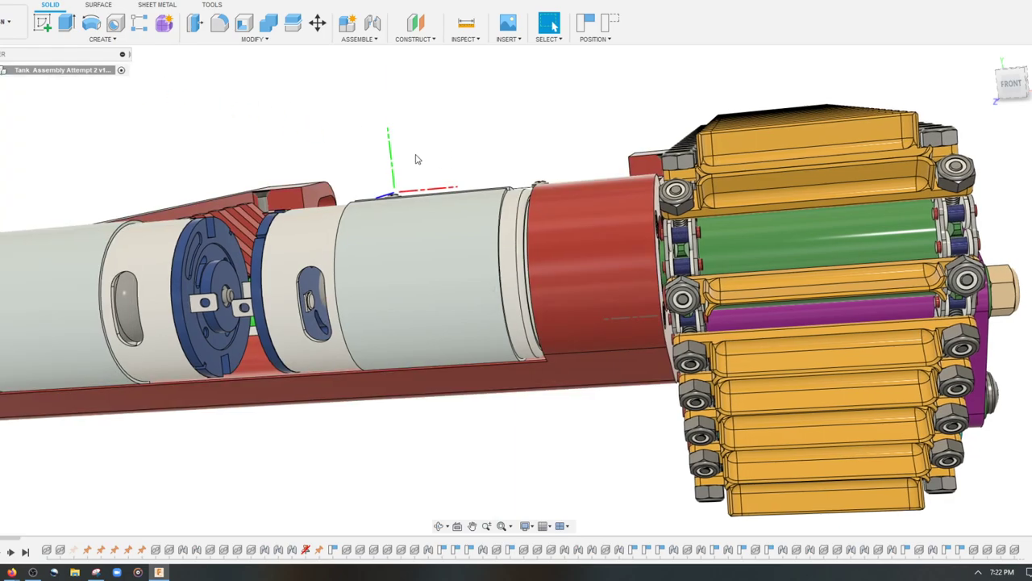
Start a section analysis parallel to the tank body's floor and move the cutting plane to a Y distance of -0.619 in
{"action": "middle_click_drag", "start_coordinate": [417, 162], "coordinate": [368, 66], "text": "shift"}
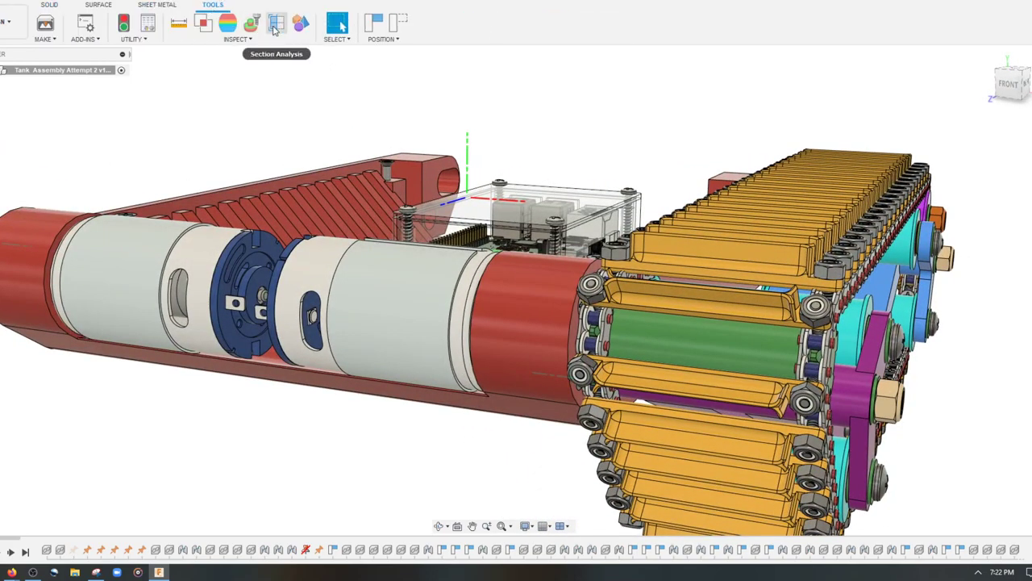
{"action": "left_click", "coordinate": [524, 234]}
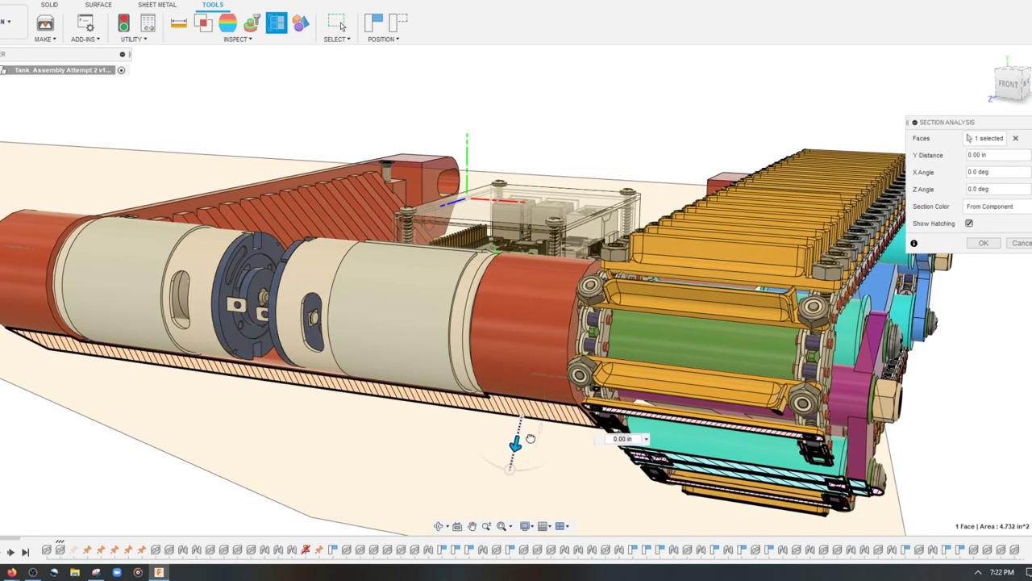
{"action": "left_click_drag", "start_coordinate": [531, 437], "coordinate": [567, 395]}
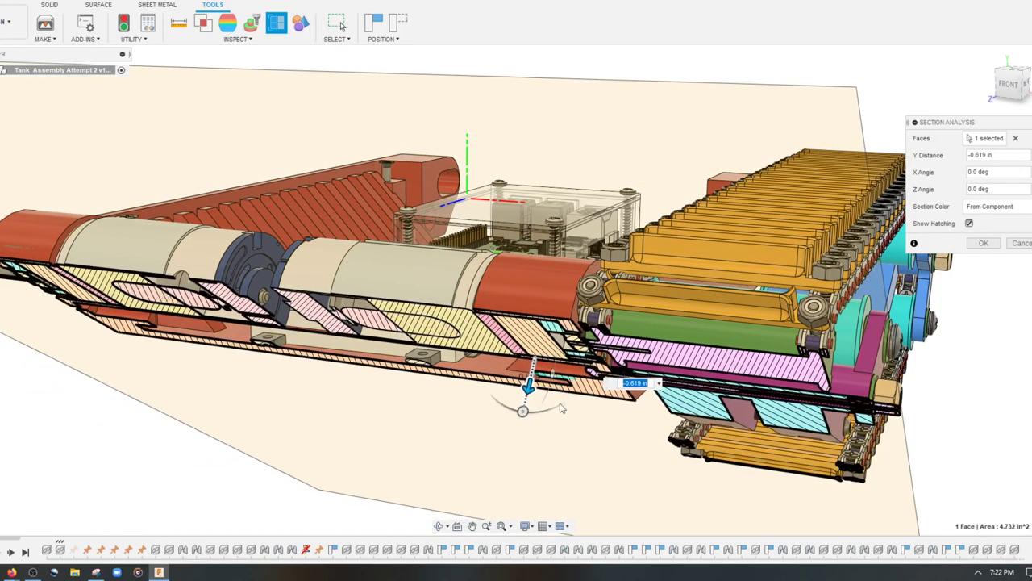
Examine the sectioned motor mount, its mounting screw and the drive spindle at different cut depths, and close the section analysis
{"action": "middle_click_drag", "start_coordinate": [559, 412], "coordinate": [545, 429], "text": "shift"}
{"action": "scroll", "coordinate": [544, 429], "scroll_direction": "up", "scroll_amount": 5}
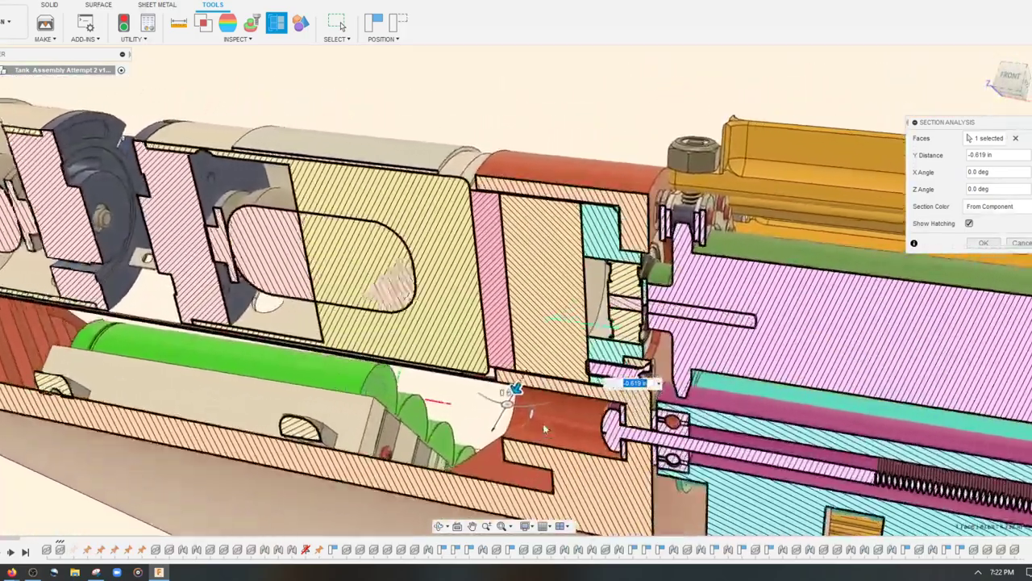
{"action": "scroll", "coordinate": [545, 429], "scroll_direction": "up", "scroll_amount": 4}
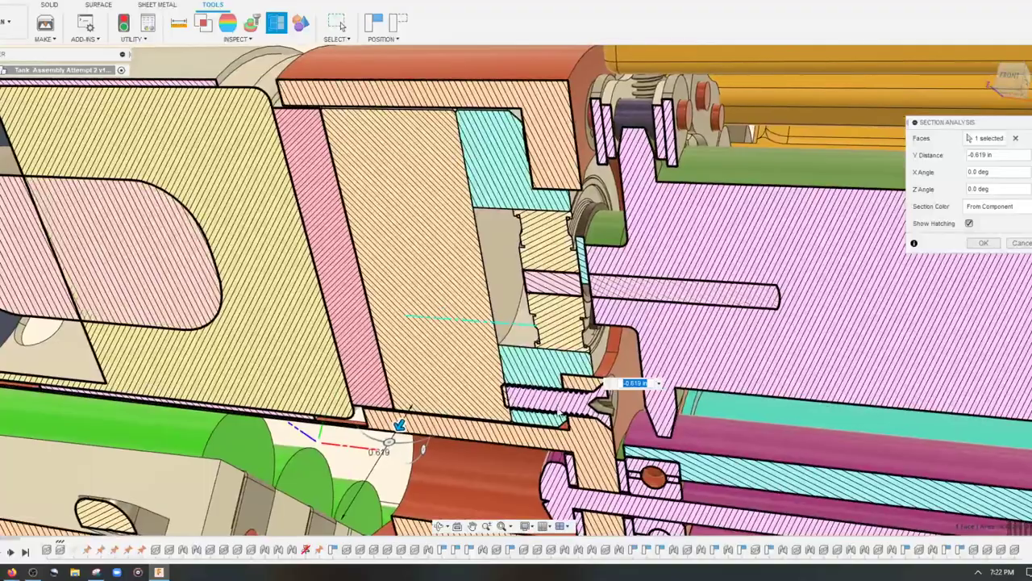
{"action": "scroll", "coordinate": [556, 428], "scroll_direction": "down", "scroll_amount": 2}
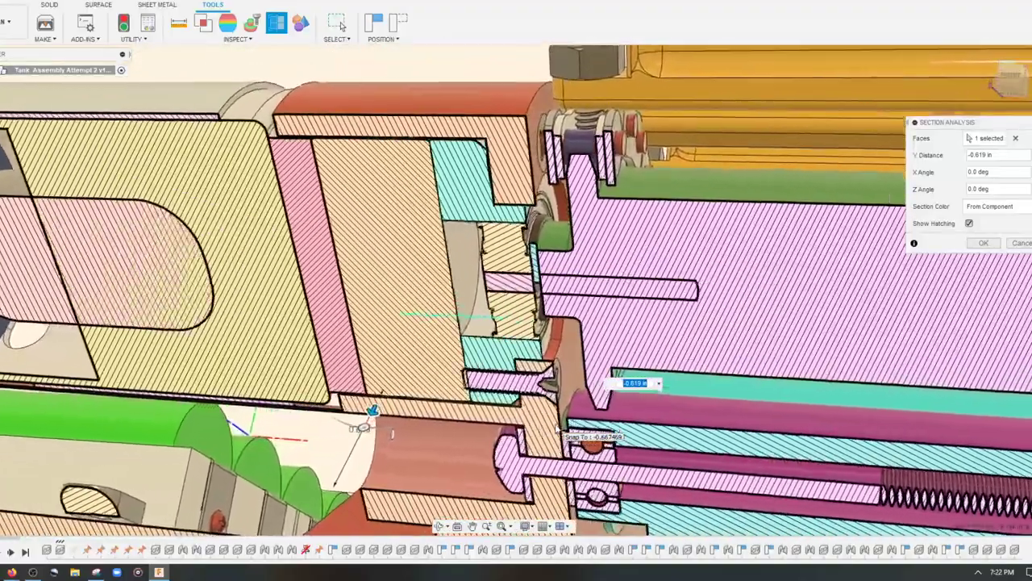
{"action": "scroll", "coordinate": [557, 425], "scroll_direction": "up", "scroll_amount": 5}
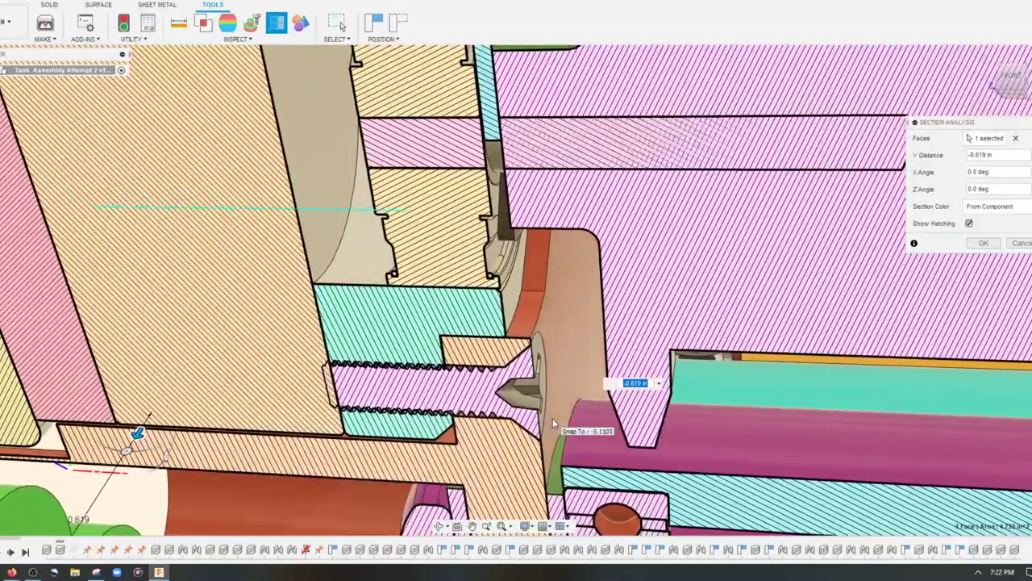
{"action": "middle_click_drag", "start_coordinate": [552, 423], "coordinate": [645, 432]}
{"action": "scroll", "coordinate": [645, 432], "scroll_direction": "up", "scroll_amount": 1}
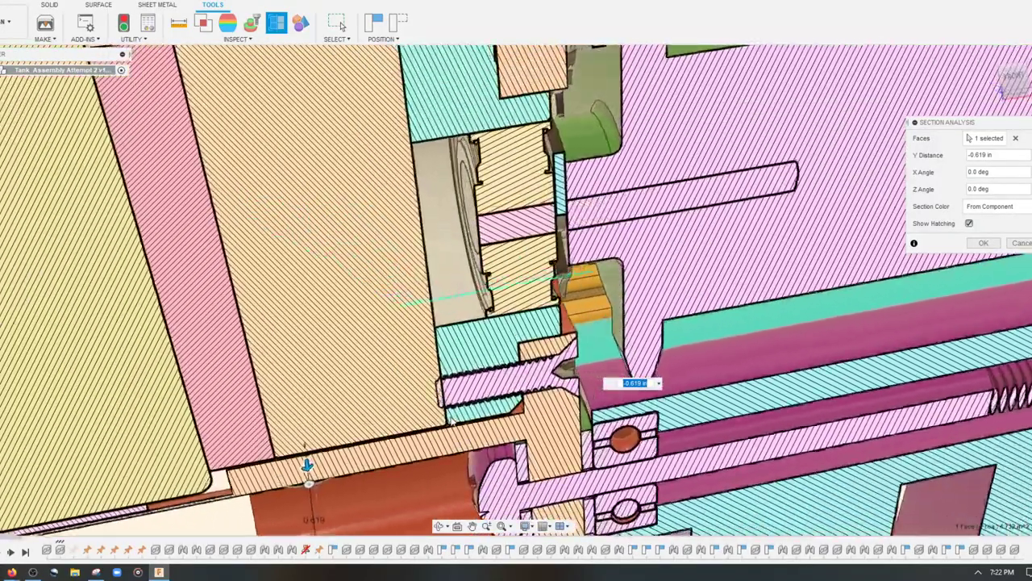
{"action": "middle_click_drag", "start_coordinate": [307, 465], "coordinate": [439, 407], "text": "shift"}
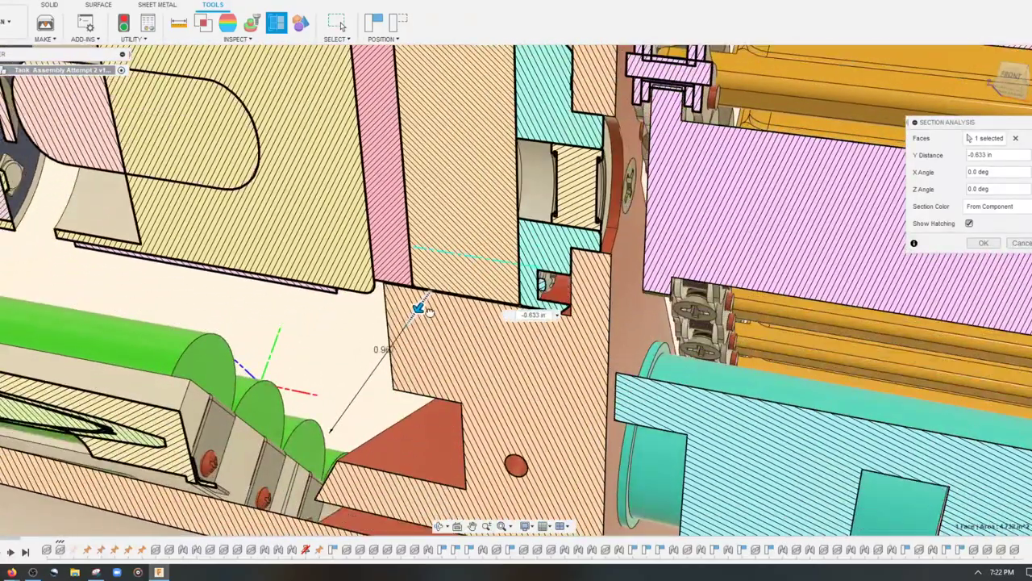
{"action": "middle_click_drag", "start_coordinate": [416, 334], "coordinate": [424, 391], "text": "shift"}
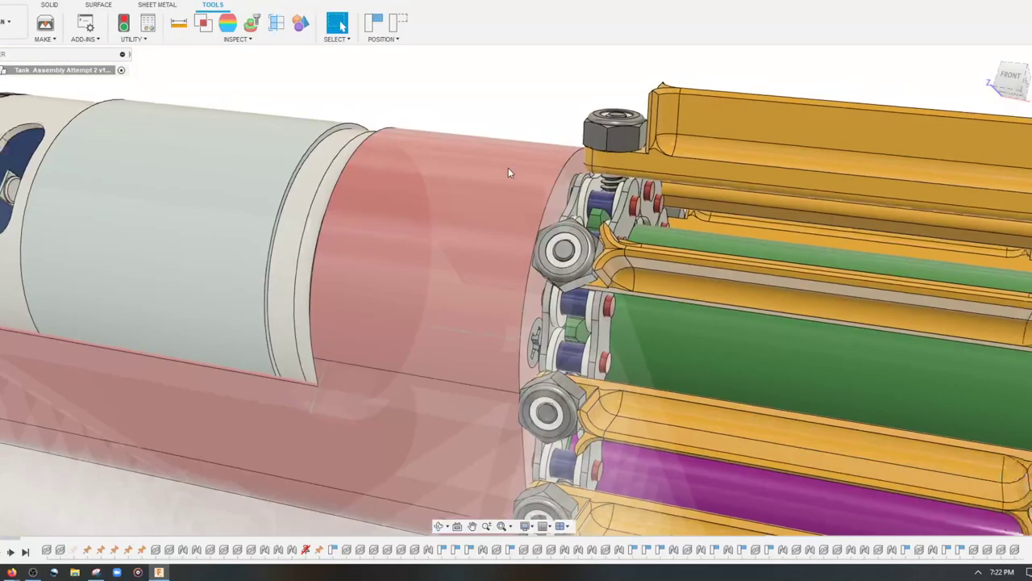
Inspect the outside of the motor mounts and gearmotors around the chassis, and open the Tank Body design
{"action": "scroll", "coordinate": [504, 166], "scroll_direction": "down", "scroll_amount": 3}
{"action": "middle_click_drag", "start_coordinate": [500, 162], "coordinate": [507, 428], "text": "shift"}
{"action": "scroll", "coordinate": [511, 438], "scroll_direction": "up", "scroll_amount": 5}
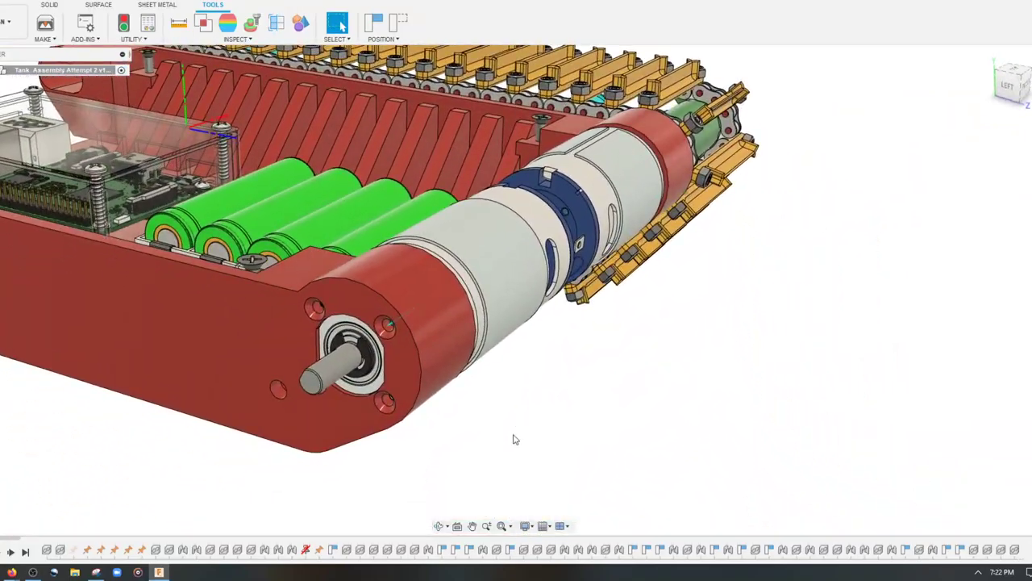
{"action": "scroll", "coordinate": [516, 440], "scroll_direction": "up", "scroll_amount": 1}
{"action": "scroll", "coordinate": [577, 449], "scroll_direction": "down", "scroll_amount": 3}
{"action": "middle_click_drag", "start_coordinate": [578, 449], "coordinate": [689, 444], "text": "shift"}
{"action": "scroll", "coordinate": [587, 445], "scroll_direction": "down", "scroll_amount": 2}
{"action": "scroll", "coordinate": [589, 443], "scroll_direction": "up", "scroll_amount": 2}
{"action": "scroll", "coordinate": [589, 442], "scroll_direction": "up", "scroll_amount": 2}
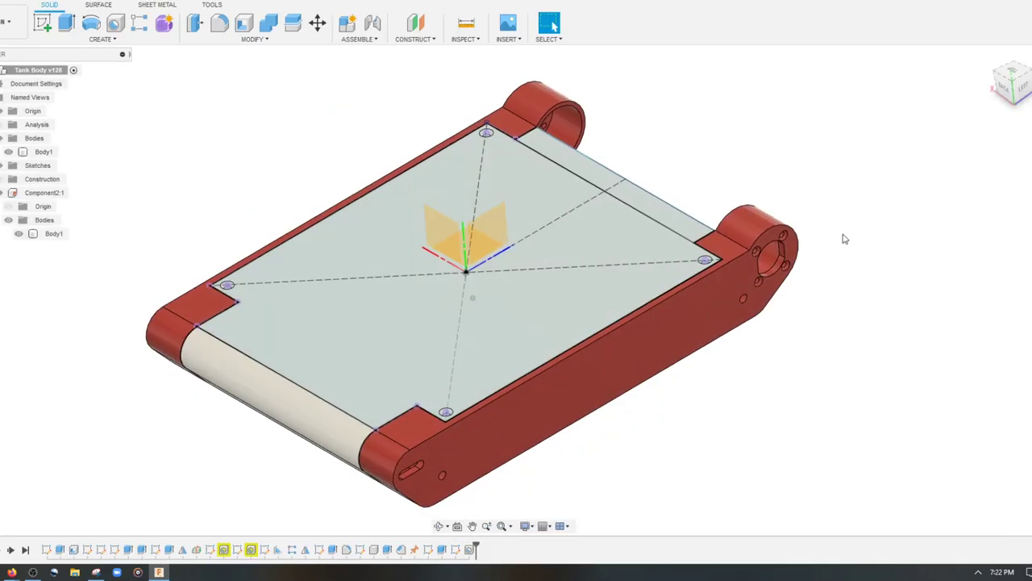
Measure the mount's wall thickness along the short edge of the flat in the motor shaft opening
{"action": "middle_click_drag", "start_coordinate": [746, 242], "coordinate": [844, 239], "text": "shift"}
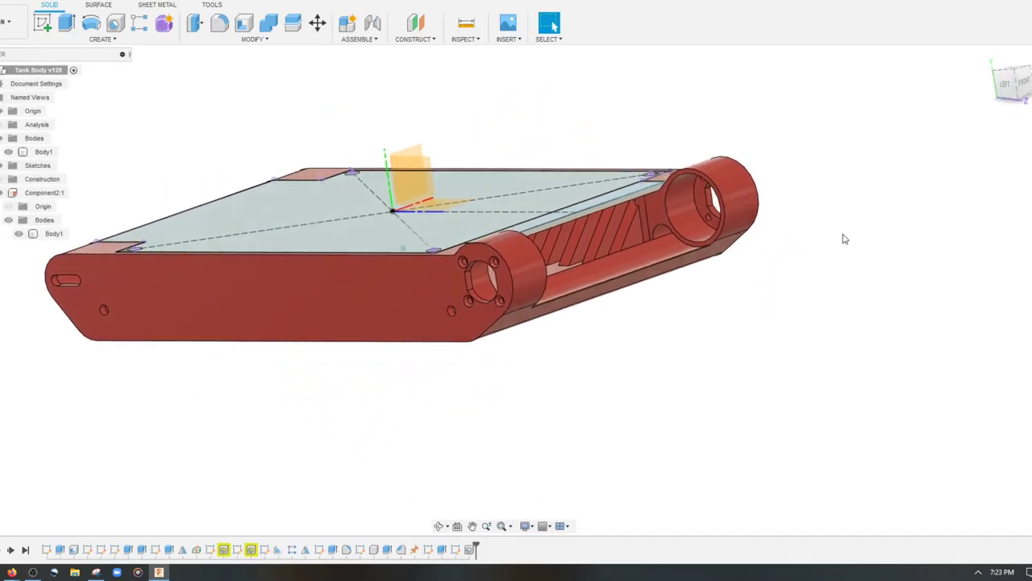
{"action": "scroll", "coordinate": [839, 234], "scroll_direction": "up", "scroll_amount": 6}
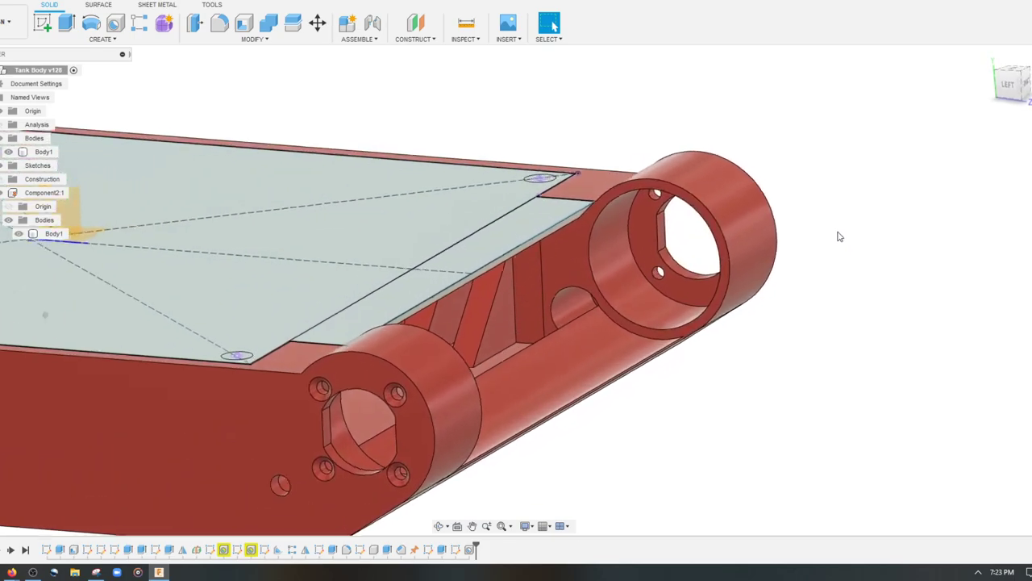
{"action": "middle_click_drag", "start_coordinate": [871, 244], "coordinate": [459, 276], "text": "shift"}
{"action": "key", "text": "l"}
{"action": "middle_click_drag", "start_coordinate": [441, 375], "coordinate": [684, 443], "text": "shift"}
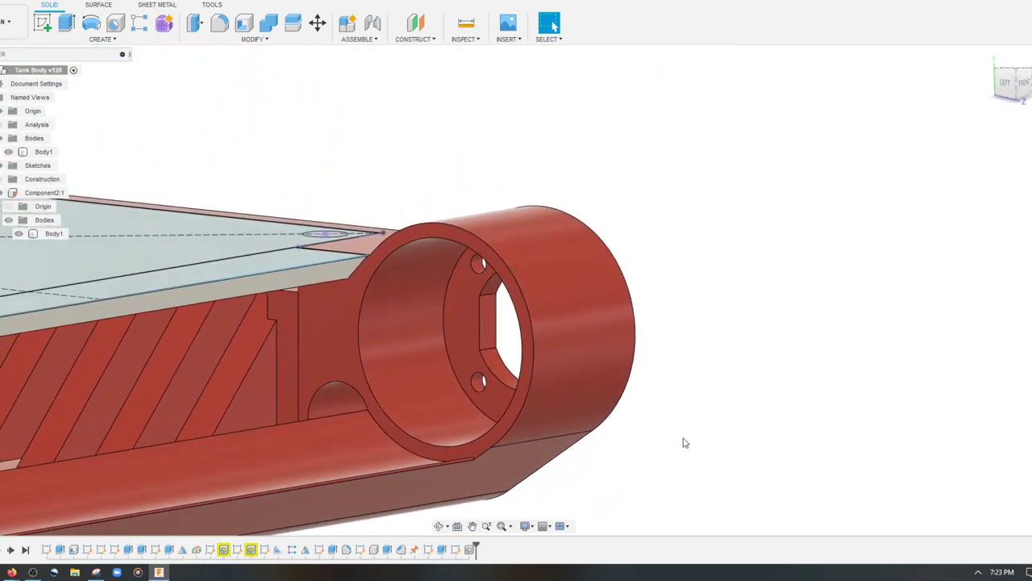
{"action": "scroll", "coordinate": [489, 325], "scroll_direction": "up", "scroll_amount": 3}
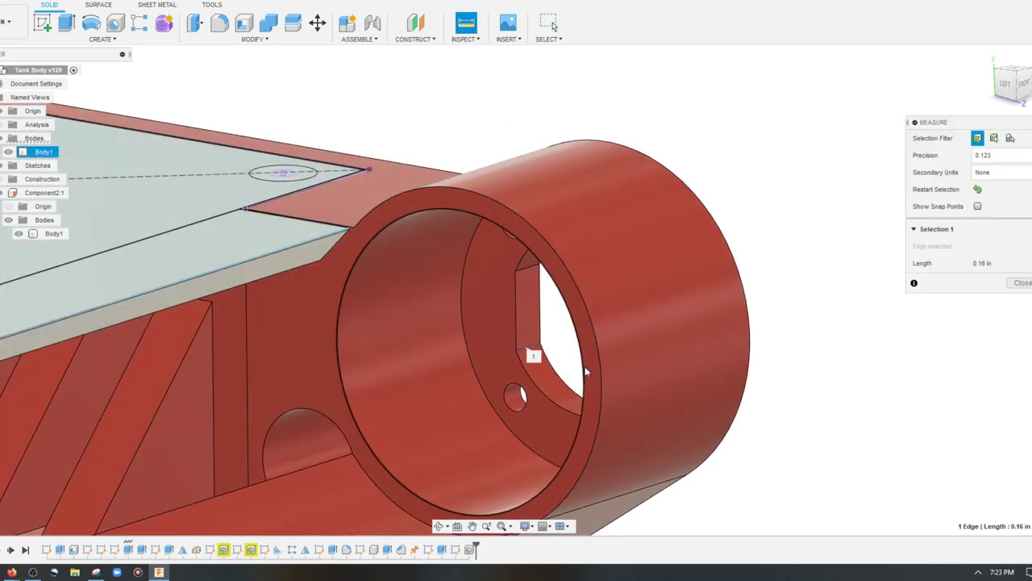
{"action": "scroll", "coordinate": [586, 372], "scroll_direction": "up", "scroll_amount": 2}
{"action": "left_click_drag", "start_coordinate": [954, 130], "coordinate": [656, 96]}
{"action": "key", "text": "Escape"}
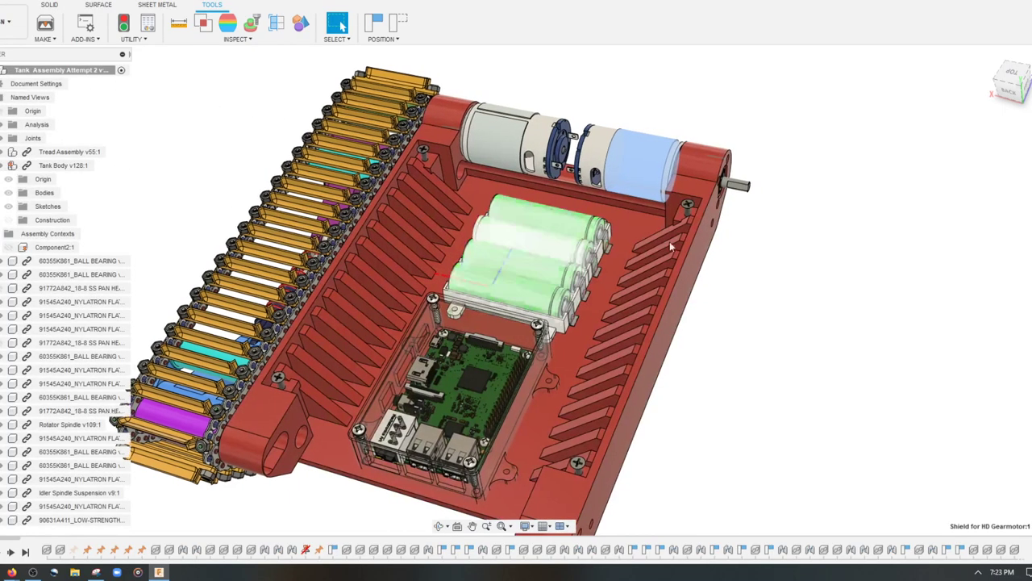
Return to the tank assembly and hide the Tank Body component to expose the gearmotor's front end
{"action": "middle_click_drag", "start_coordinate": [904, 212], "coordinate": [808, 233]}
{"action": "scroll", "coordinate": [808, 234], "scroll_direction": "up", "scroll_amount": 1}
{"action": "scroll", "coordinate": [808, 234], "scroll_direction": "up", "scroll_amount": 4}
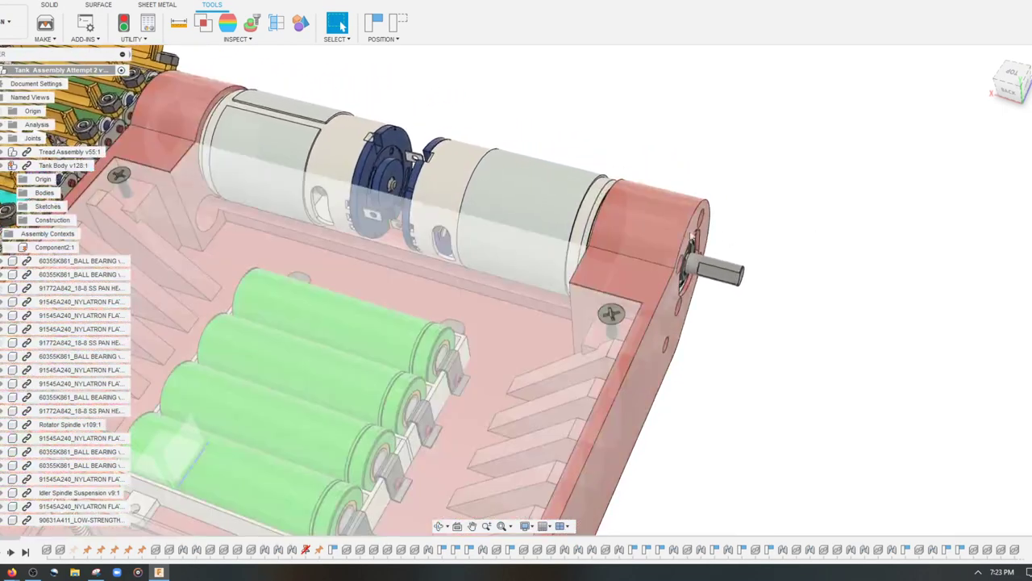
{"action": "left_click", "coordinate": [680, 233]}
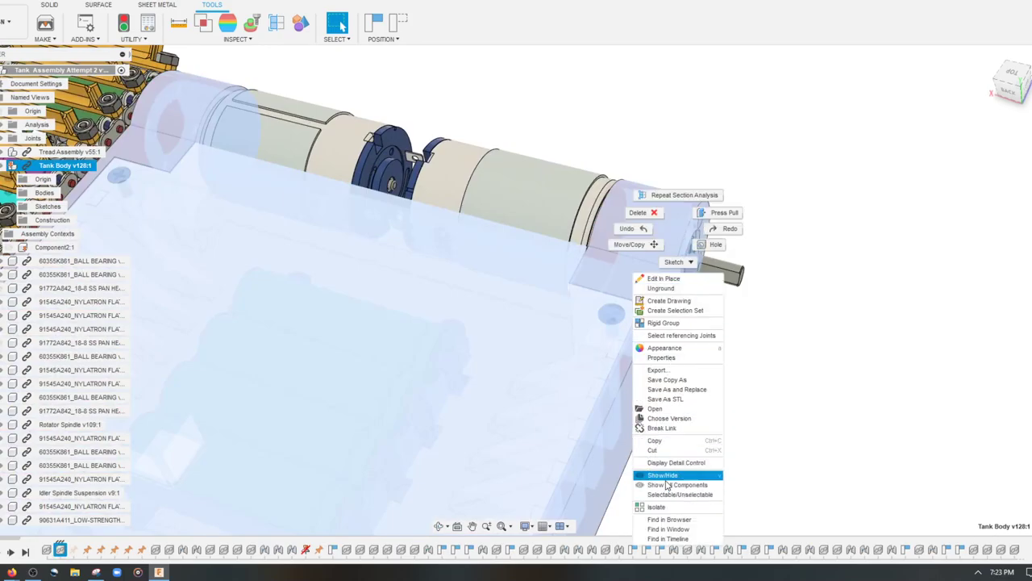
{"action": "left_click", "coordinate": [664, 476]}
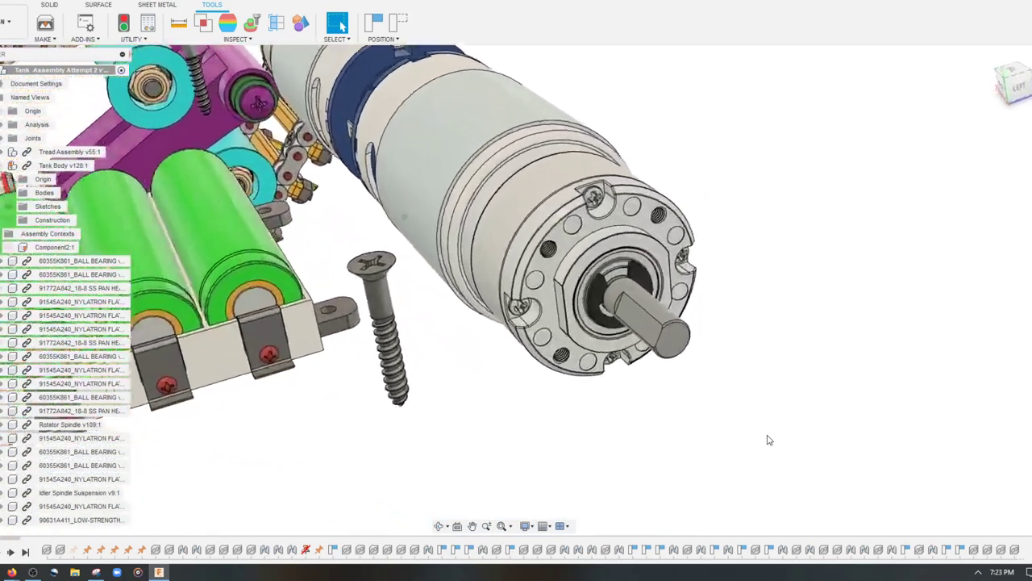
Measure the distance between the gearmotor's front mounting face and the retaining clip face around its shaft
{"action": "middle_click_drag", "start_coordinate": [770, 439], "coordinate": [811, 373], "text": "shift"}
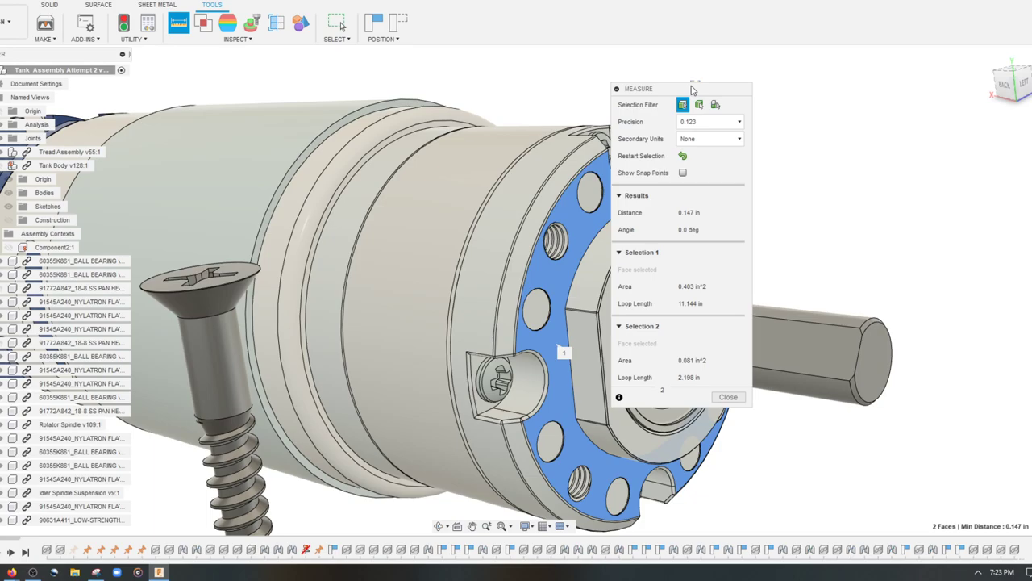
{"action": "key", "text": "Escape"}
{"action": "left_click_drag", "start_coordinate": [673, 89], "coordinate": [490, 76]}
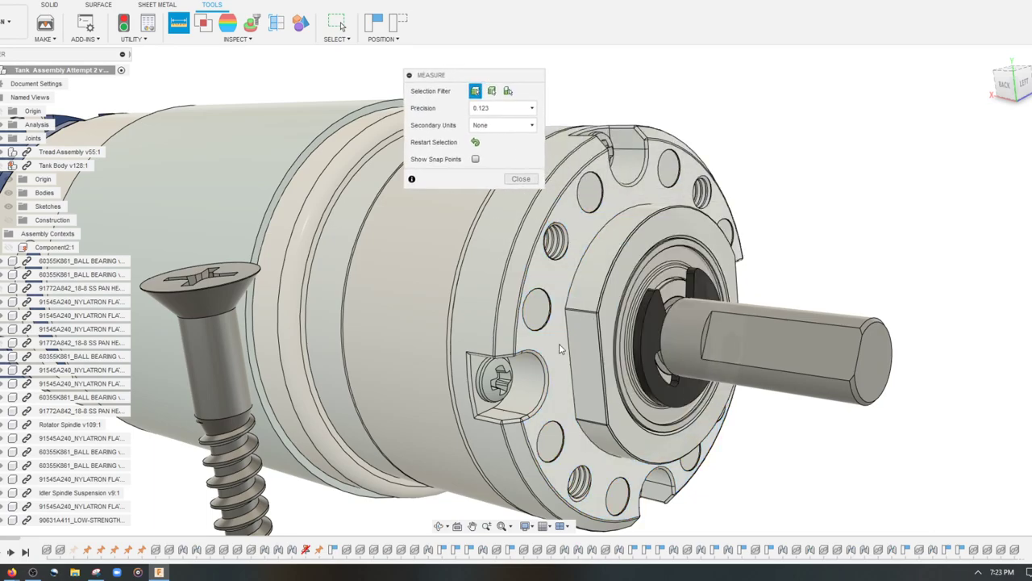
{"action": "left_click", "coordinate": [654, 342]}
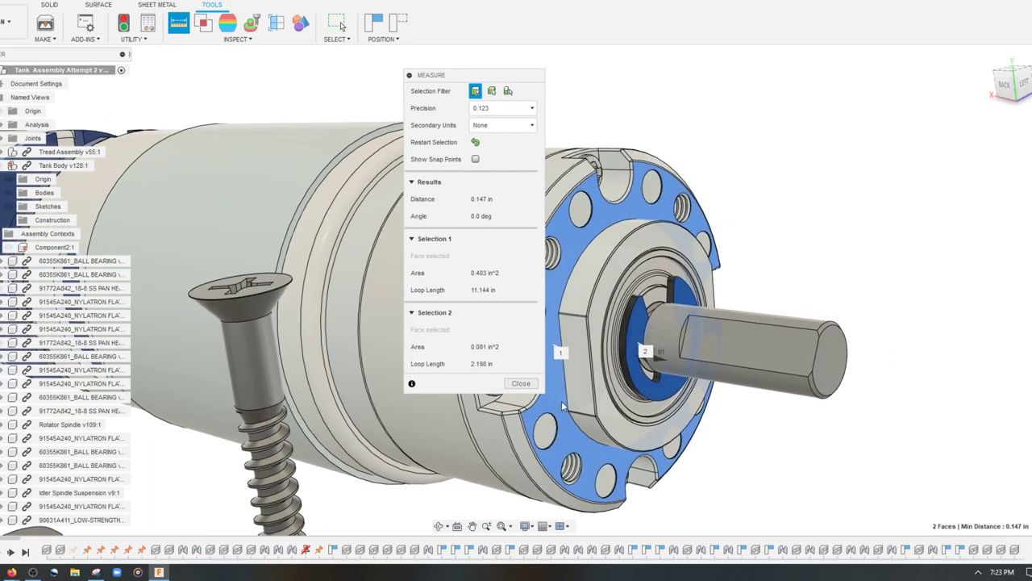
{"action": "scroll", "coordinate": [564, 396], "scroll_direction": "down", "scroll_amount": 3}
{"action": "scroll", "coordinate": [564, 396], "scroll_direction": "up", "scroll_amount": 5}
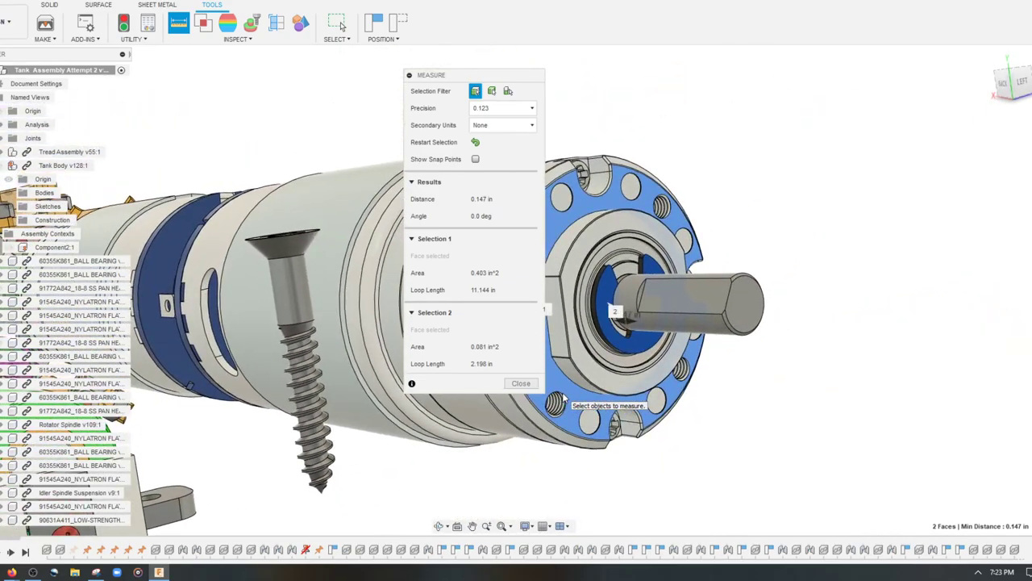
{"action": "scroll", "coordinate": [693, 281], "scroll_direction": "up", "scroll_amount": 4}
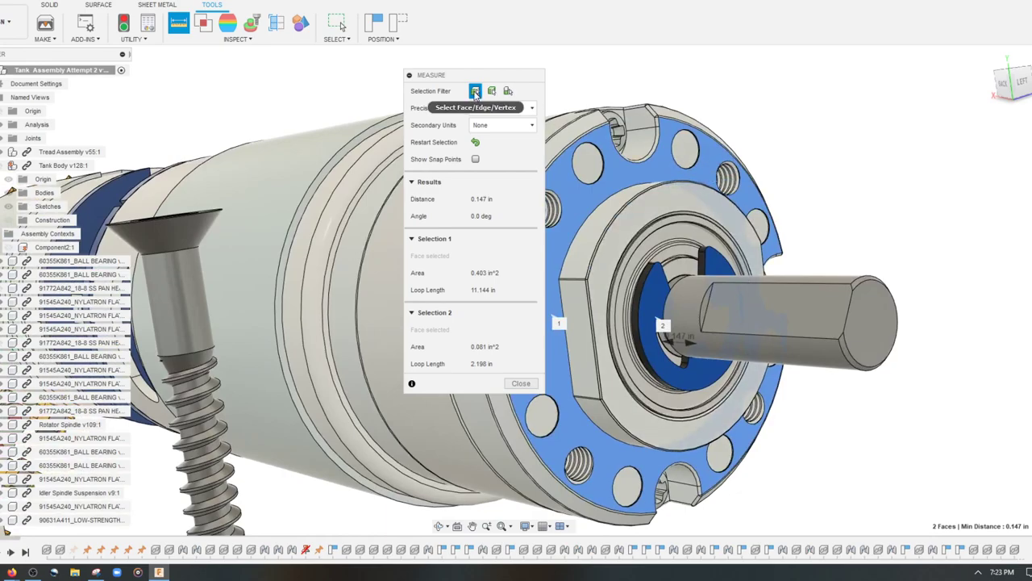
{"action": "left_click", "coordinate": [409, 75]}
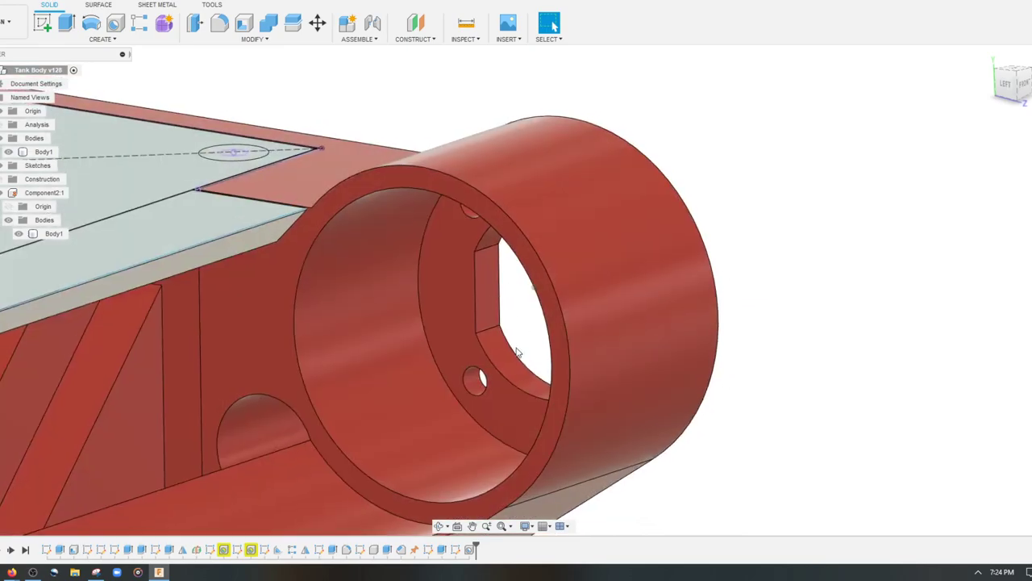
Check the motor mount opening in the Tank Body design, and show the Tank Body again in the tank assembly
{"action": "middle_click_drag", "start_coordinate": [518, 355], "coordinate": [713, 328], "text": "shift"}
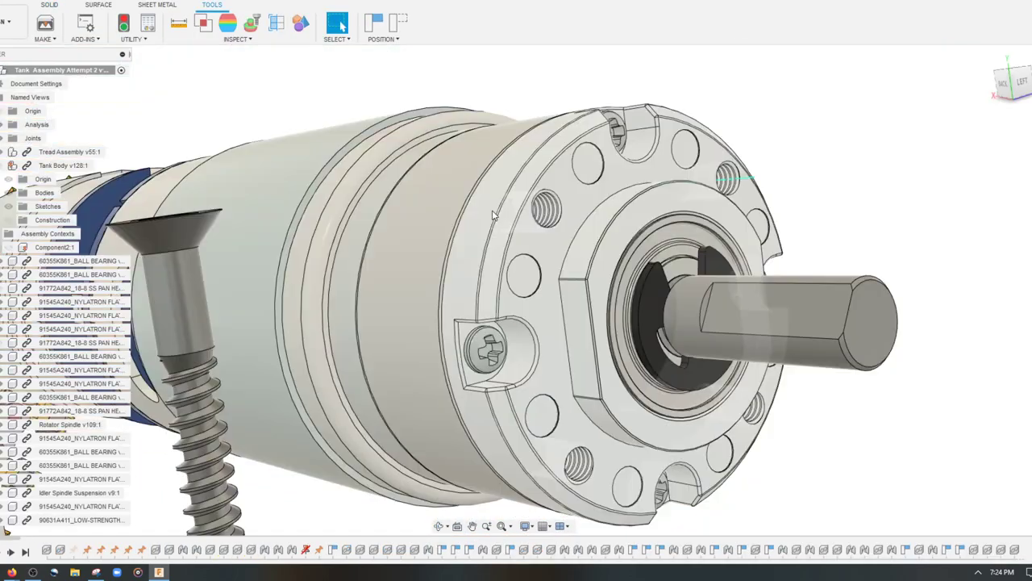
{"action": "scroll", "coordinate": [331, 213], "scroll_direction": "down", "scroll_amount": 10}
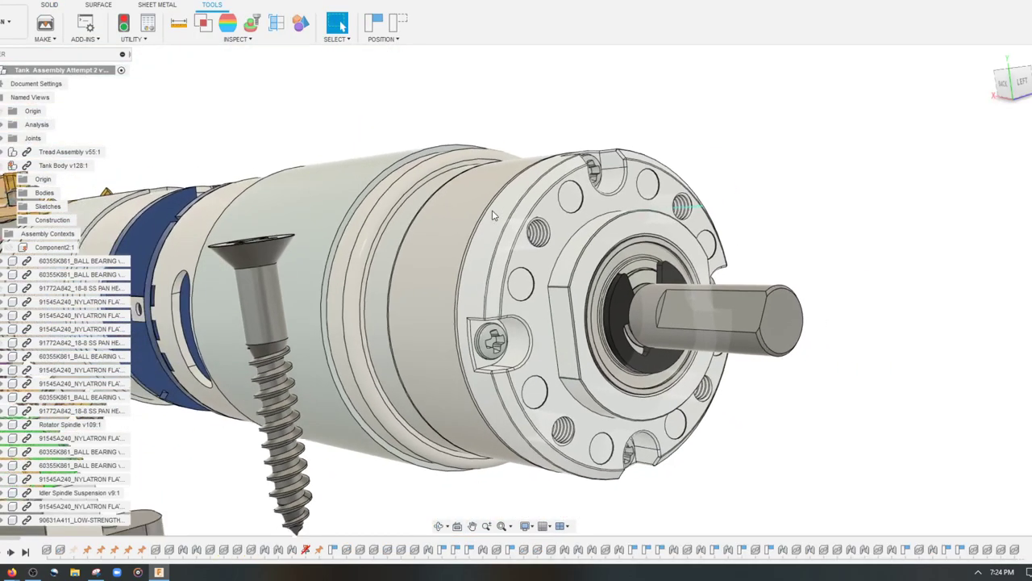
{"action": "middle_click_drag", "start_coordinate": [332, 214], "coordinate": [218, 287], "text": "shift"}
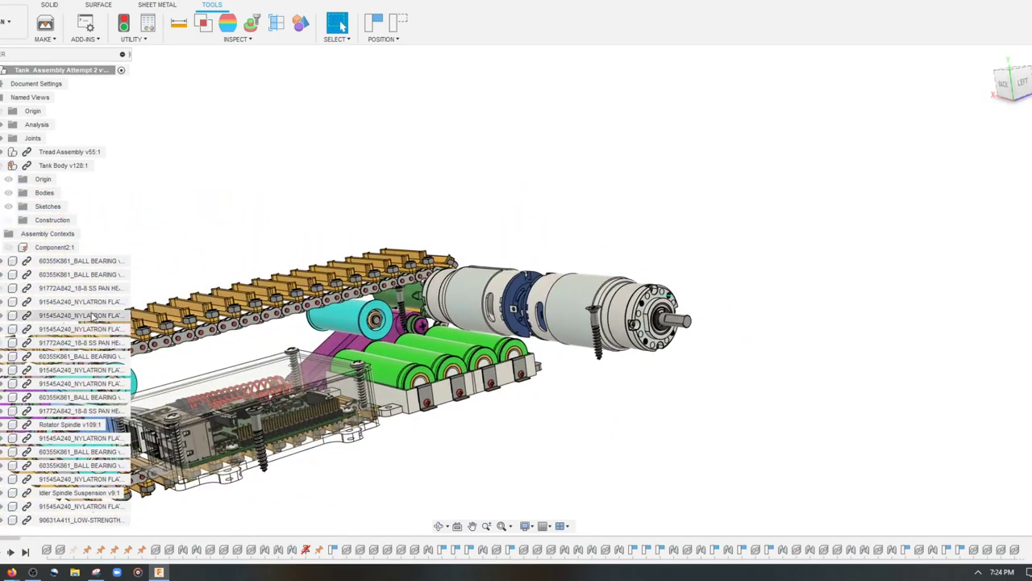
{"action": "key", "text": "v"}
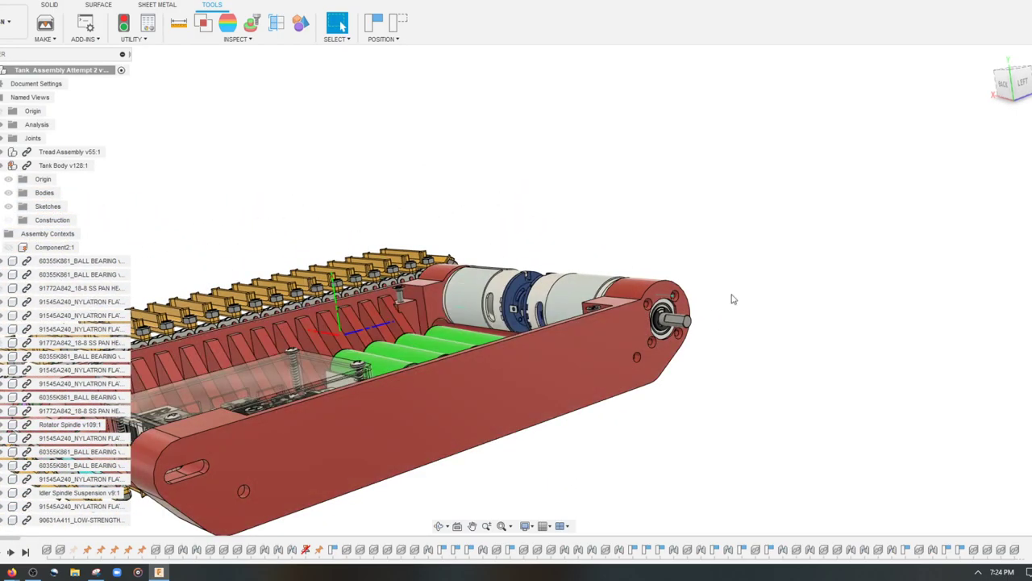
Start a section analysis from the Tank Body's upper face and offset the plane -0.439 in to cut through the gearmotors
{"action": "middle_click_drag", "start_coordinate": [747, 297], "coordinate": [602, 322], "text": "shift"}
{"action": "scroll", "coordinate": [790, 334], "scroll_direction": "up", "scroll_amount": 8}
{"action": "scroll", "coordinate": [601, 347], "scroll_direction": "down", "scroll_amount": 4}
{"action": "scroll", "coordinate": [601, 376], "scroll_direction": "up", "scroll_amount": 5}
{"action": "middle_click_drag", "start_coordinate": [602, 376], "coordinate": [732, 392], "text": "shift"}
{"action": "scroll", "coordinate": [735, 382], "scroll_direction": "down", "scroll_amount": 5}
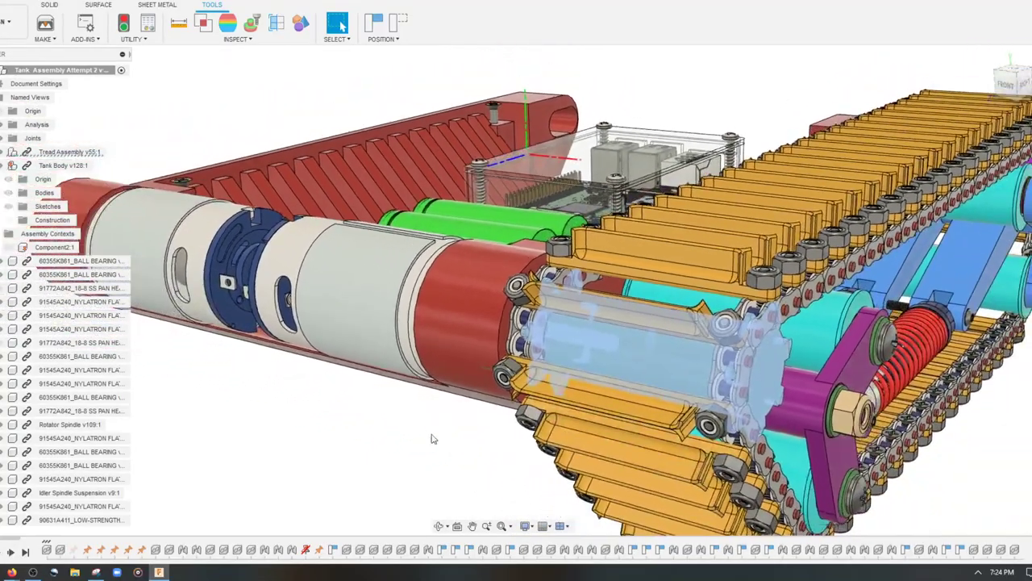
{"action": "left_click", "coordinate": [275, 24]}
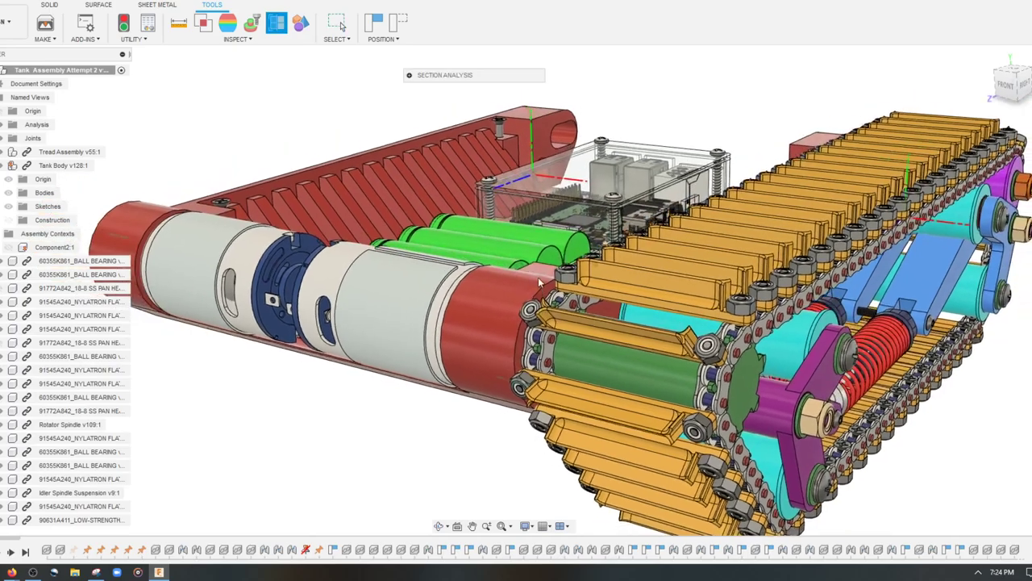
{"action": "left_click", "coordinate": [543, 279]}
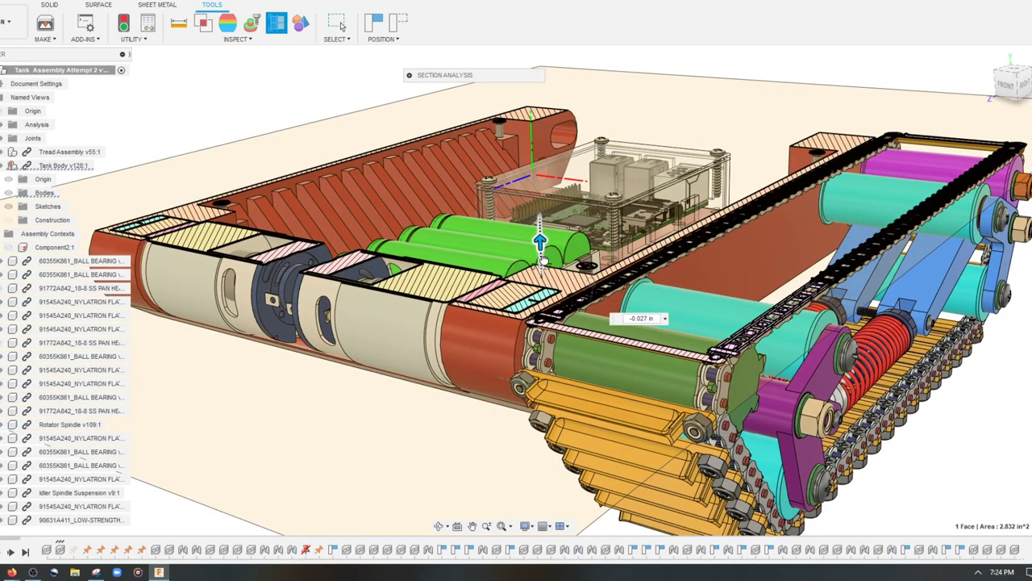
{"action": "left_click_drag", "start_coordinate": [545, 261], "coordinate": [546, 274]}
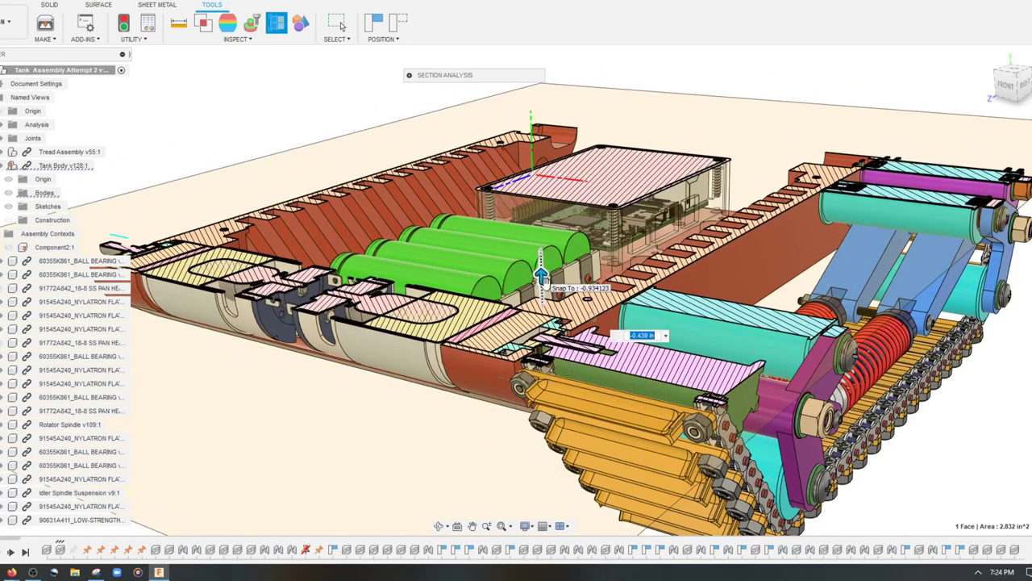
Examine the sectioned motor mount where the gearmotor shaft passes into the tread's drive sprocket
{"action": "middle_click_drag", "start_coordinate": [546, 290], "coordinate": [592, 500], "text": "shift"}
{"action": "scroll", "coordinate": [645, 327], "scroll_direction": "up", "scroll_amount": 3}
{"action": "middle_click_drag", "start_coordinate": [597, 313], "coordinate": [478, 366], "text": "shift"}
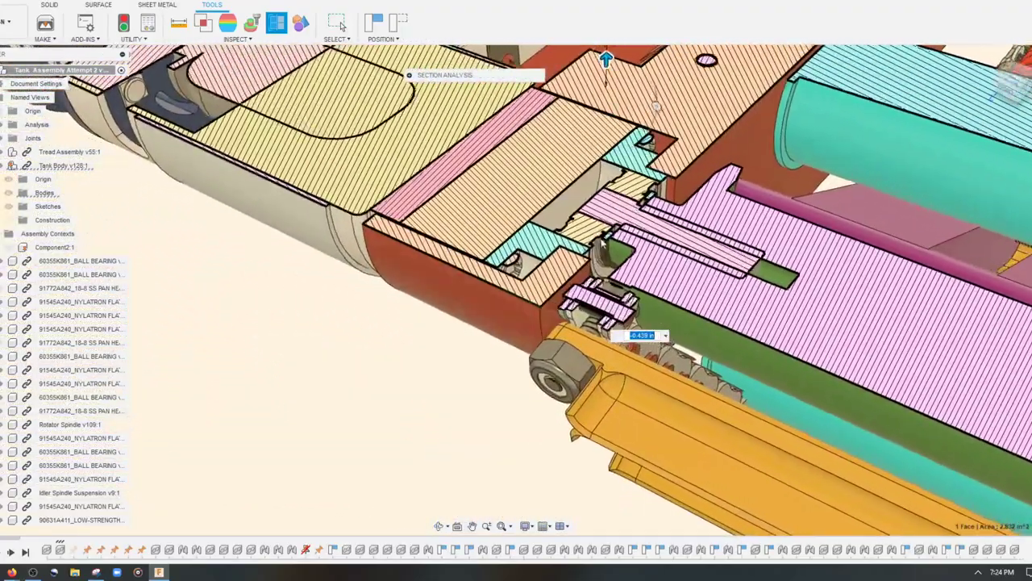
{"action": "middle_click_drag", "start_coordinate": [603, 242], "coordinate": [610, 285], "text": "shift"}
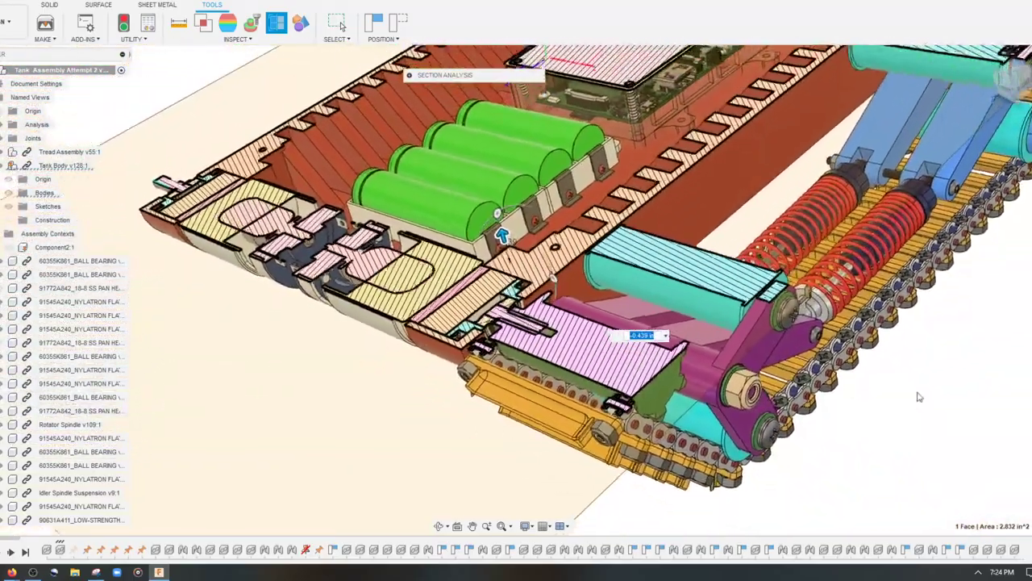
{"action": "middle_click_drag", "start_coordinate": [919, 397], "coordinate": [890, 434], "text": "shift"}
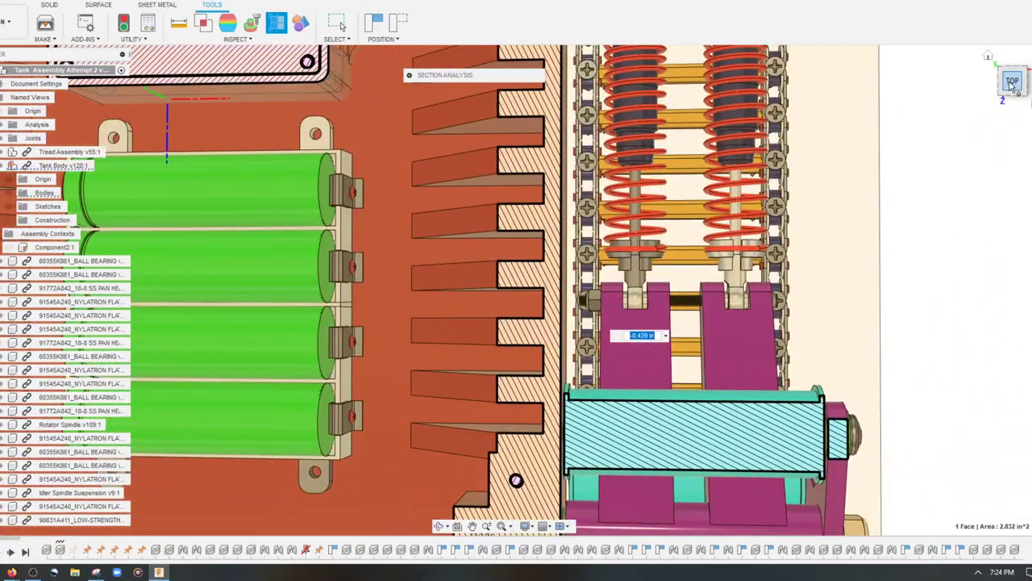
Examine the section from the top, checking the clearance between body wall and tread and the shaft, retaining clip and sprocket hub fit
{"action": "left_click", "coordinate": [1012, 86]}
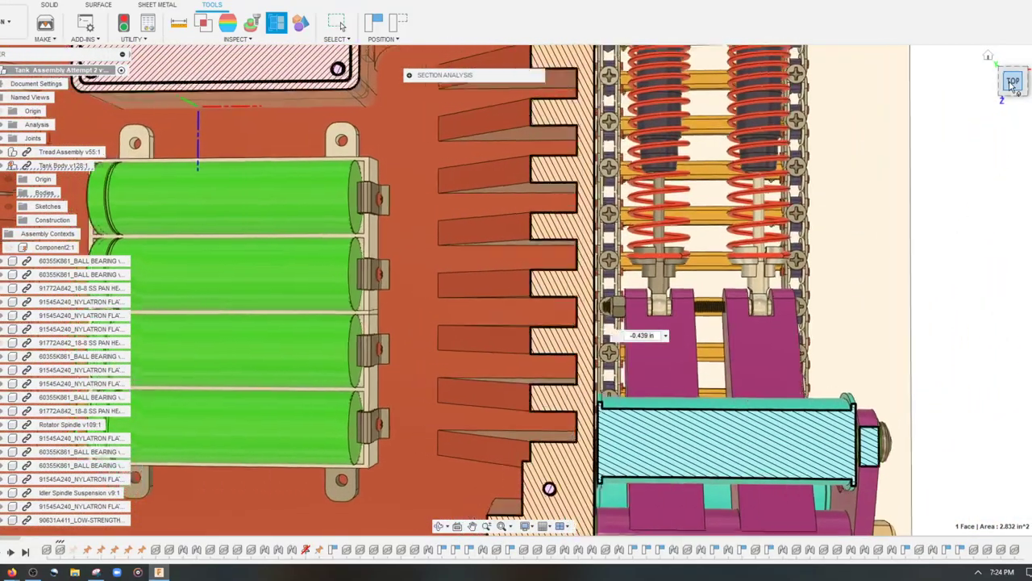
{"action": "scroll", "coordinate": [683, 264], "scroll_direction": "down", "scroll_amount": 2}
{"action": "middle_click_drag", "start_coordinate": [684, 262], "coordinate": [680, 242], "text": "shift"}
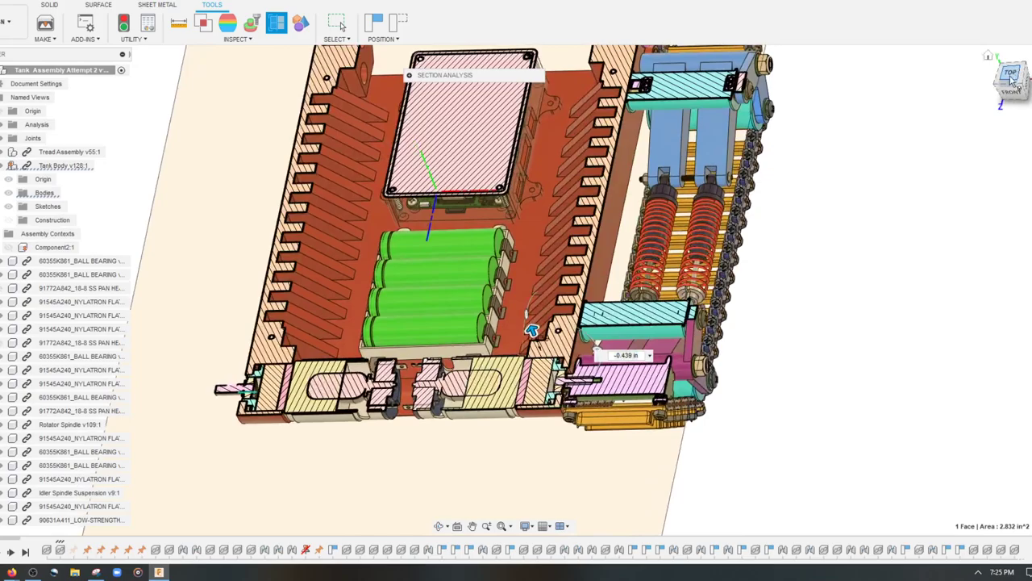
{"action": "left_click", "coordinate": [1009, 80]}
{"action": "scroll", "coordinate": [744, 378], "scroll_direction": "up", "scroll_amount": 10}
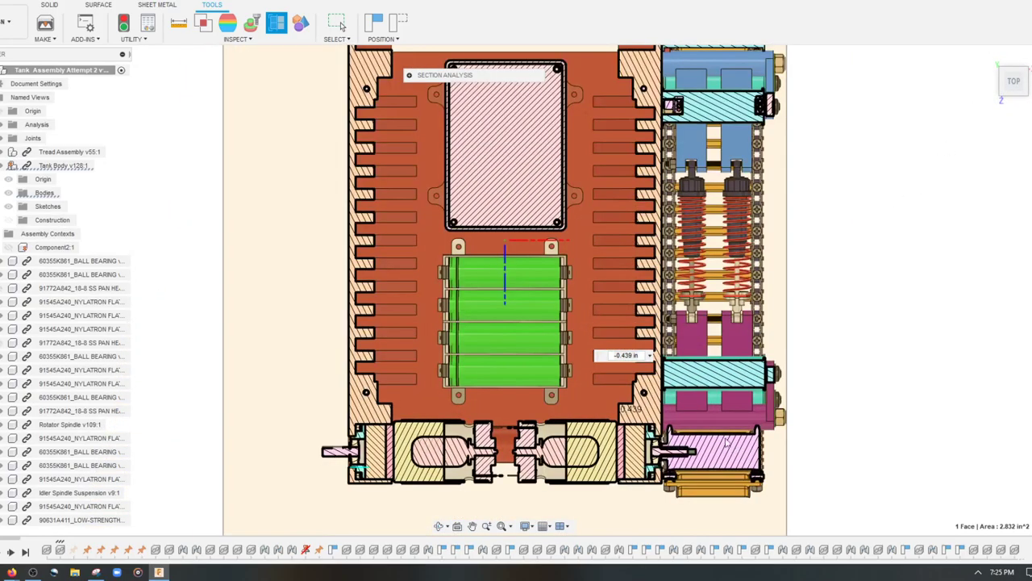
{"action": "scroll", "coordinate": [649, 287], "scroll_direction": "up", "scroll_amount": 5}
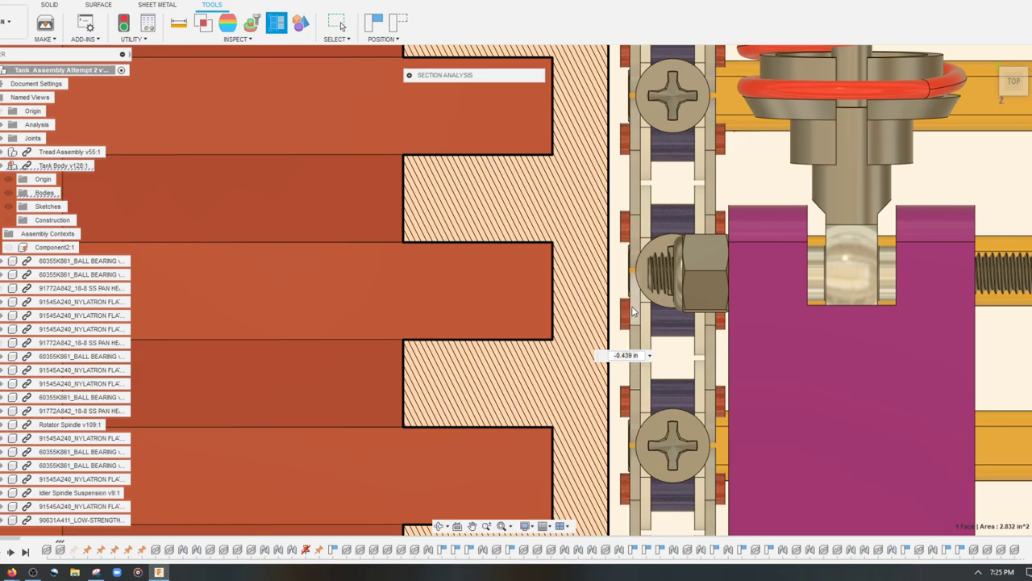
{"action": "scroll", "coordinate": [612, 264], "scroll_direction": "down", "scroll_amount": 10}
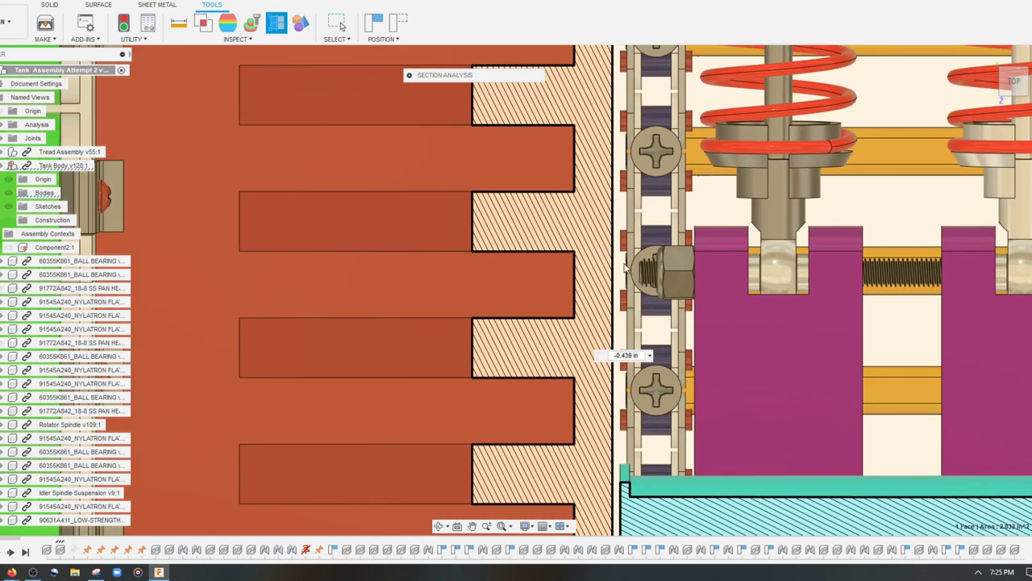
{"action": "scroll", "coordinate": [636, 484], "scroll_direction": "up", "scroll_amount": 10}
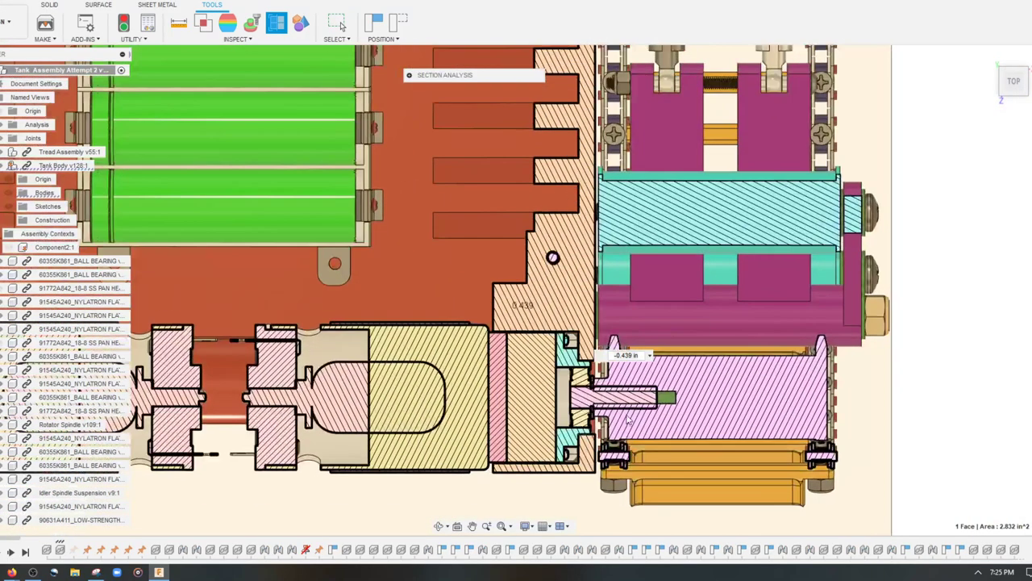
{"action": "scroll", "coordinate": [598, 418], "scroll_direction": "down", "scroll_amount": 3}
{"action": "scroll", "coordinate": [598, 418], "scroll_direction": "up", "scroll_amount": 3}
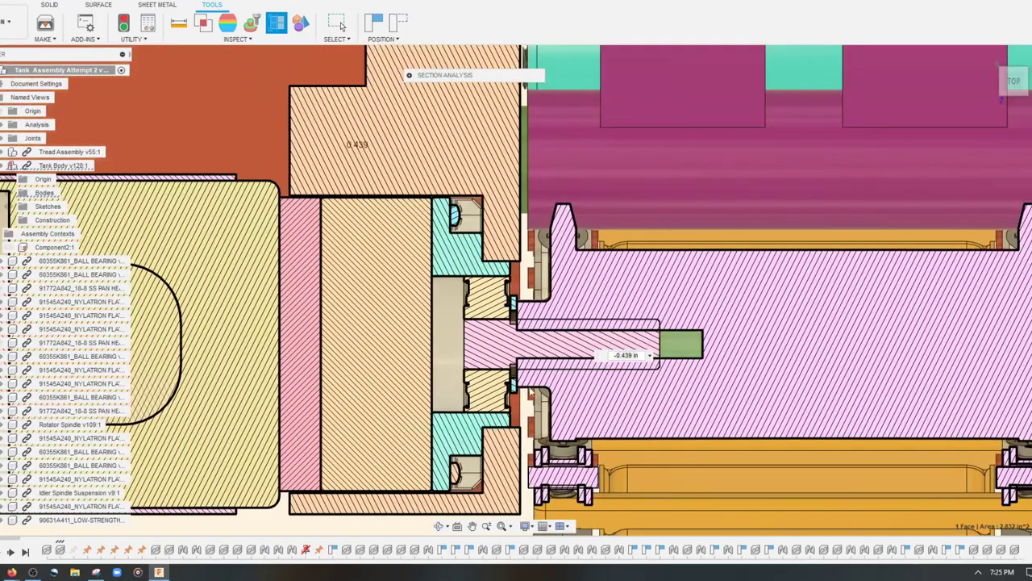
{"action": "scroll", "coordinate": [532, 383], "scroll_direction": "up", "scroll_amount": 5}
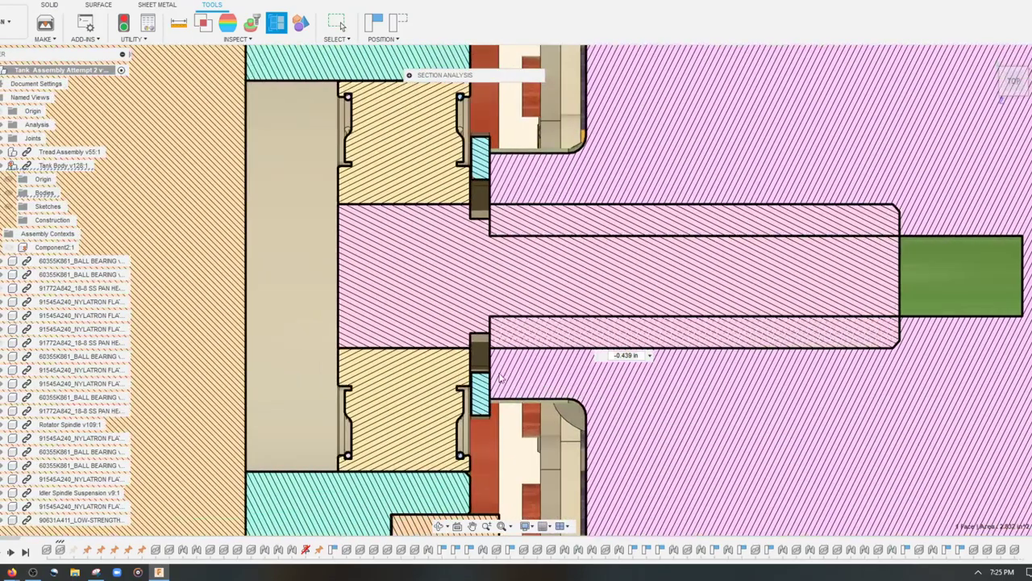
{"action": "scroll", "coordinate": [510, 346], "scroll_direction": "down", "scroll_amount": 8}
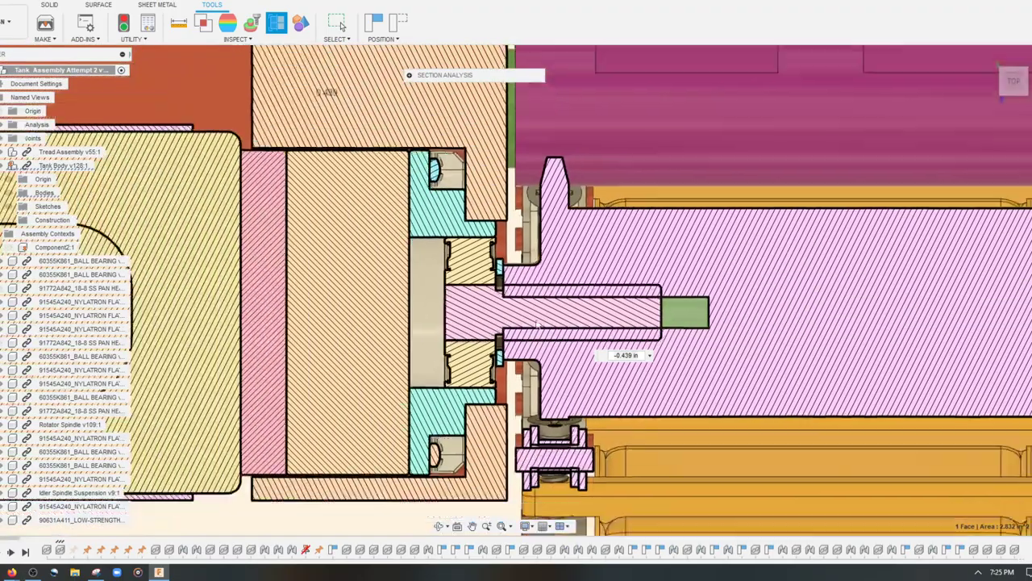
View the sectioned tank at an angle and cancel the section analysis
{"action": "middle_click_drag", "start_coordinate": [513, 348], "coordinate": [559, 438], "text": "shift"}
{"action": "middle_click_drag", "start_coordinate": [365, 138], "coordinate": [560, 358], "text": "shift"}
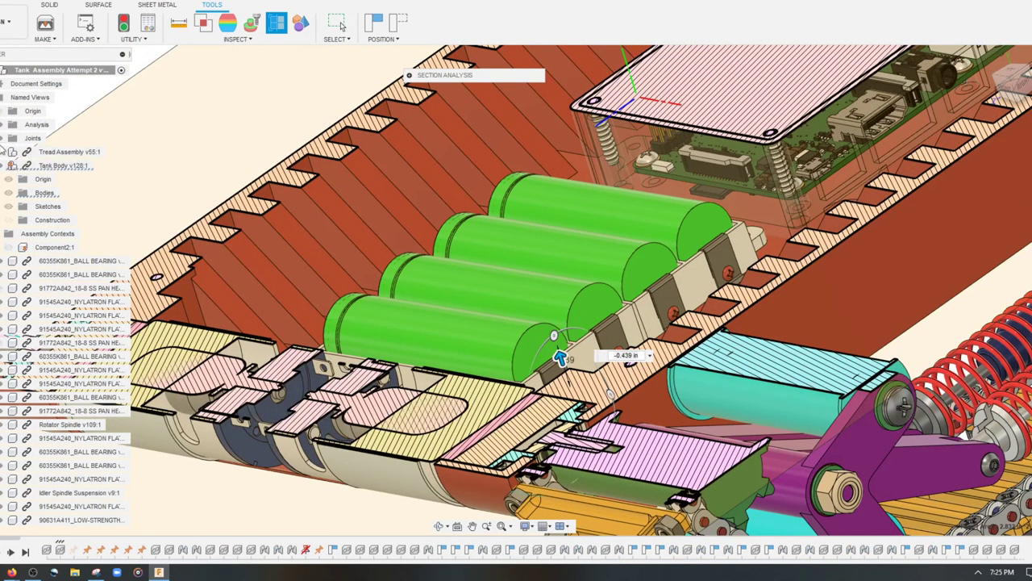
{"action": "scroll", "coordinate": [387, 398], "scroll_direction": "down", "scroll_amount": 7}
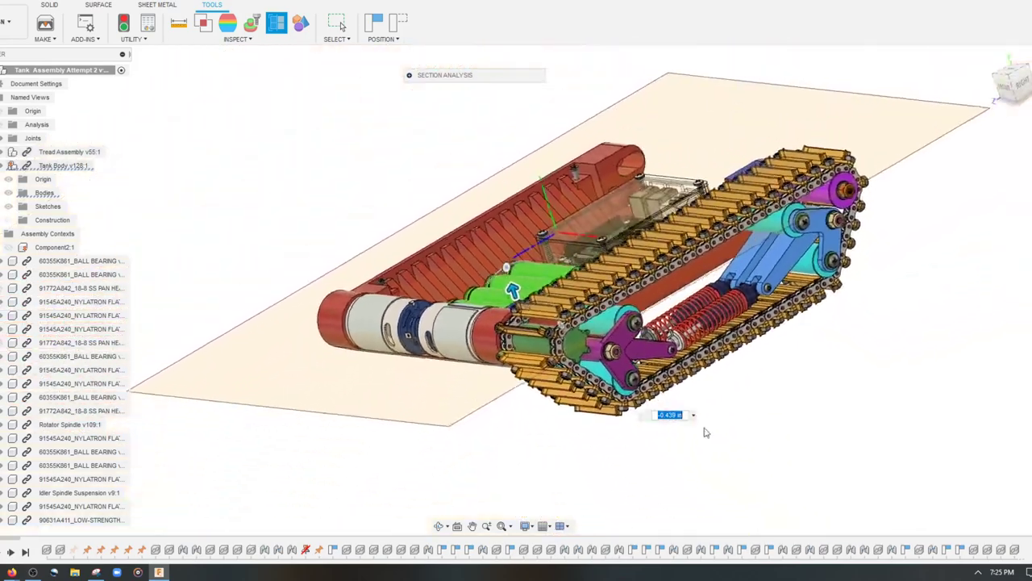
{"action": "middle_click_drag", "start_coordinate": [704, 432], "coordinate": [633, 406], "text": "shift"}
{"action": "key", "text": "Escape"}
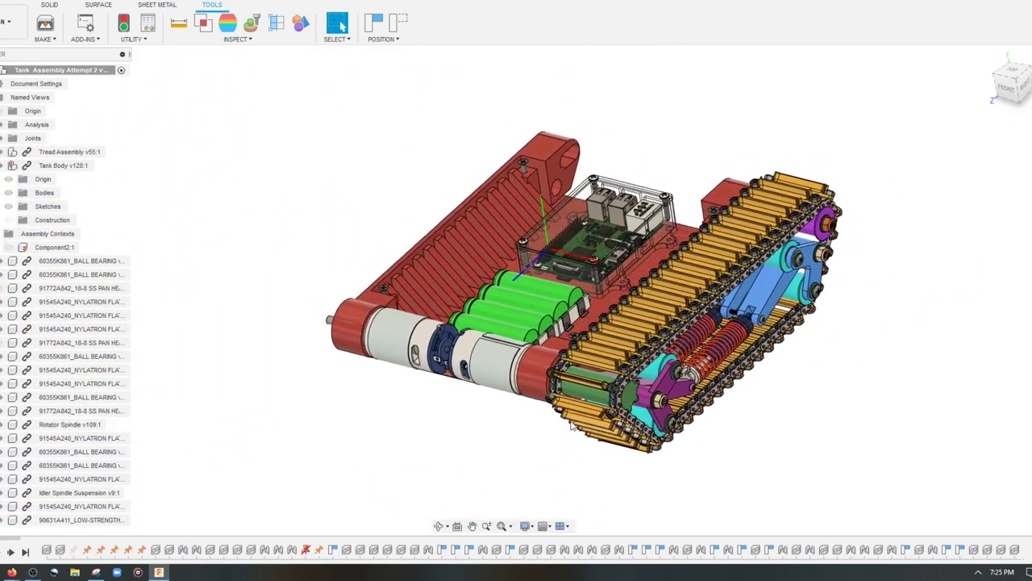
Inspect the uncut tank assembly around the body's open side, the exposed motor shaft and the gearmotor end
{"action": "left_click", "coordinate": [569, 420]}
{"action": "middle_click_drag", "start_coordinate": [569, 420], "coordinate": [556, 478], "text": "shift"}
{"action": "left_click", "coordinate": [671, 469]}
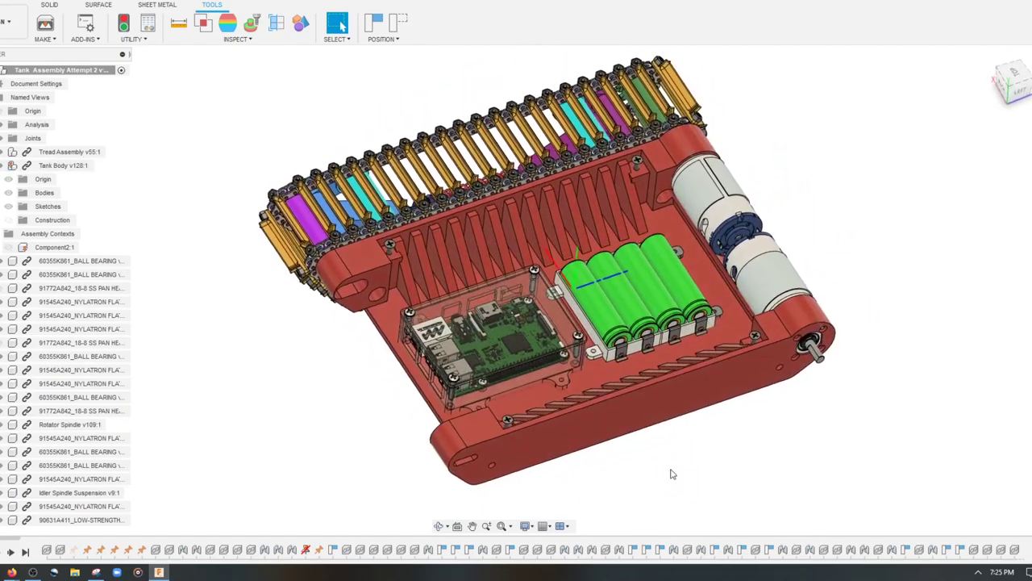
{"action": "middle_click_drag", "start_coordinate": [672, 474], "coordinate": [680, 471], "text": "shift"}
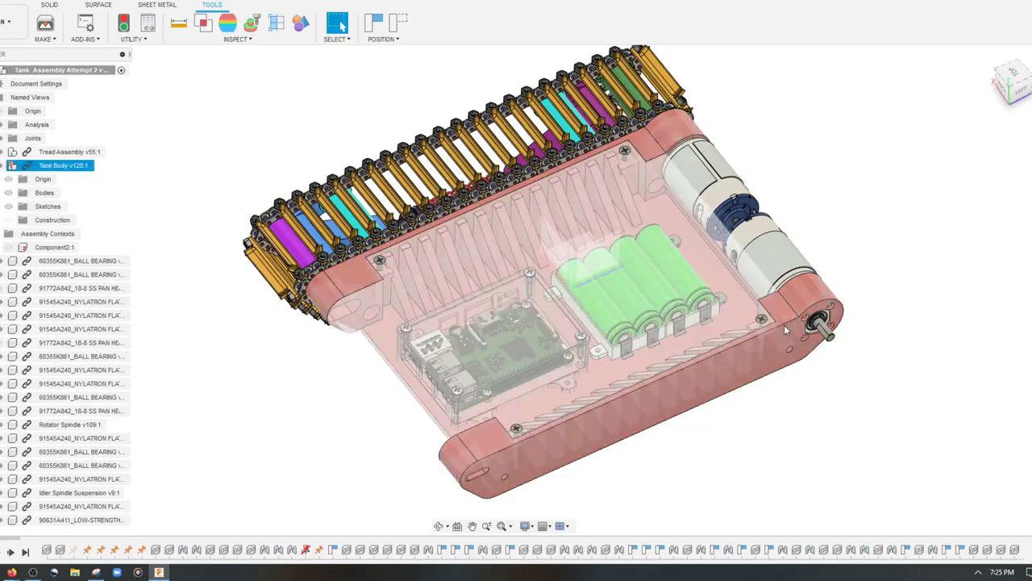
{"action": "left_click", "coordinate": [784, 324]}
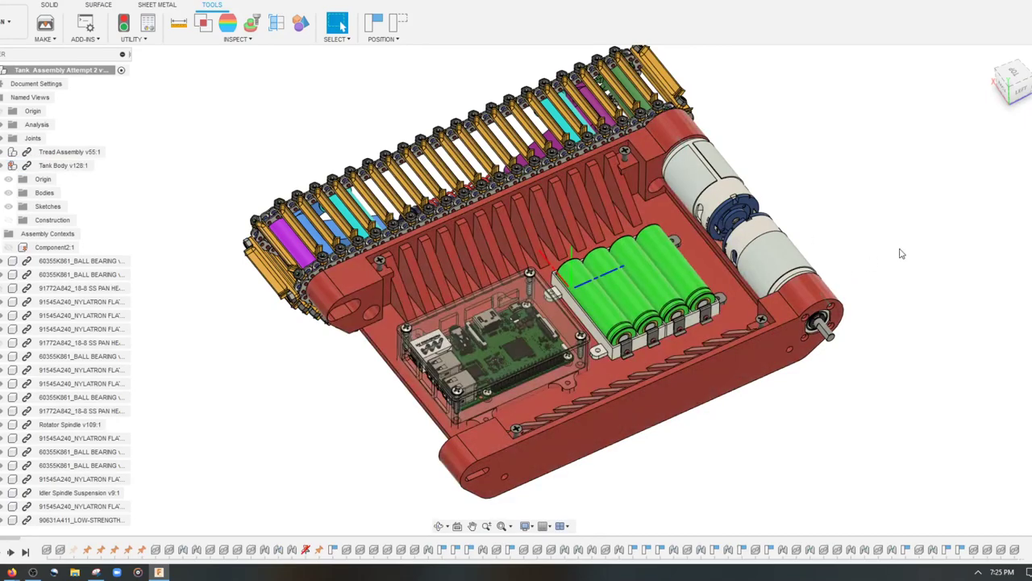
{"action": "scroll", "coordinate": [901, 253], "scroll_direction": "up", "scroll_amount": 4}
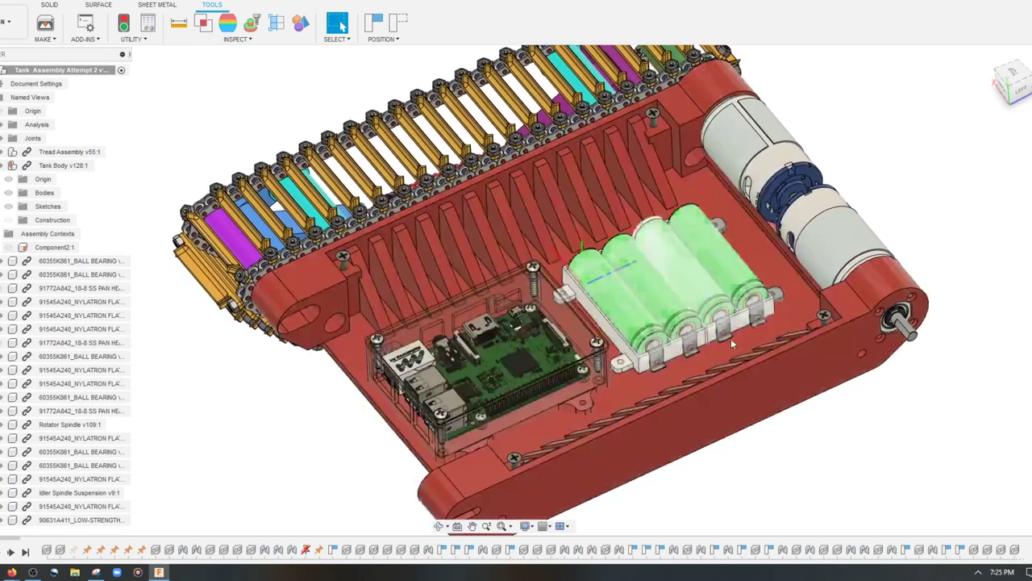
{"action": "middle_click_drag", "start_coordinate": [637, 377], "coordinate": [649, 447], "text": "shift"}
{"action": "scroll", "coordinate": [649, 447], "scroll_direction": "up", "scroll_amount": 3}
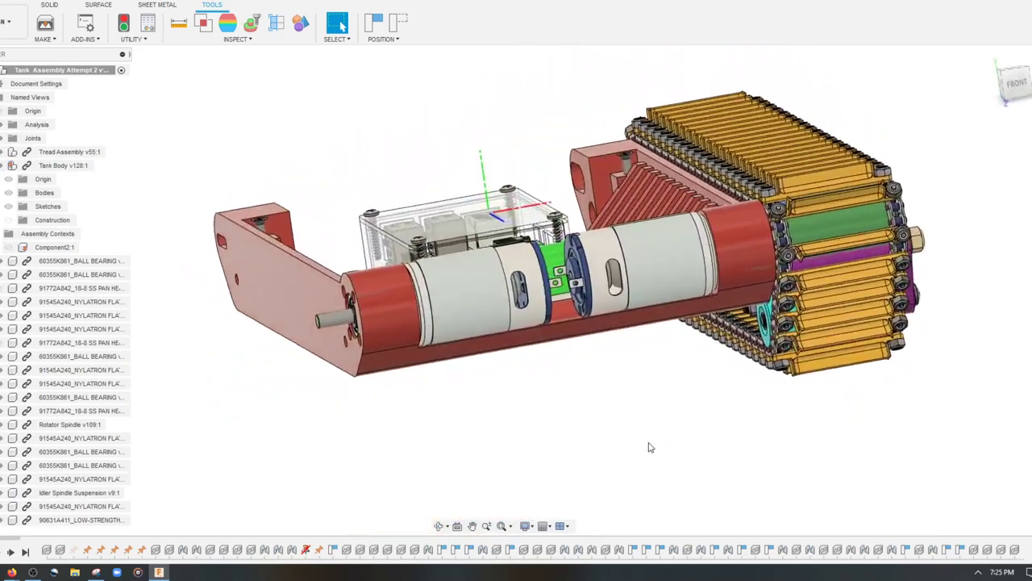
Open the drive sprocket's own design and inspect its toothed ends, hub and bore
{"action": "scroll", "coordinate": [649, 447], "scroll_direction": "down", "scroll_amount": 1}
{"action": "scroll", "coordinate": [650, 445], "scroll_direction": "up", "scroll_amount": 10}
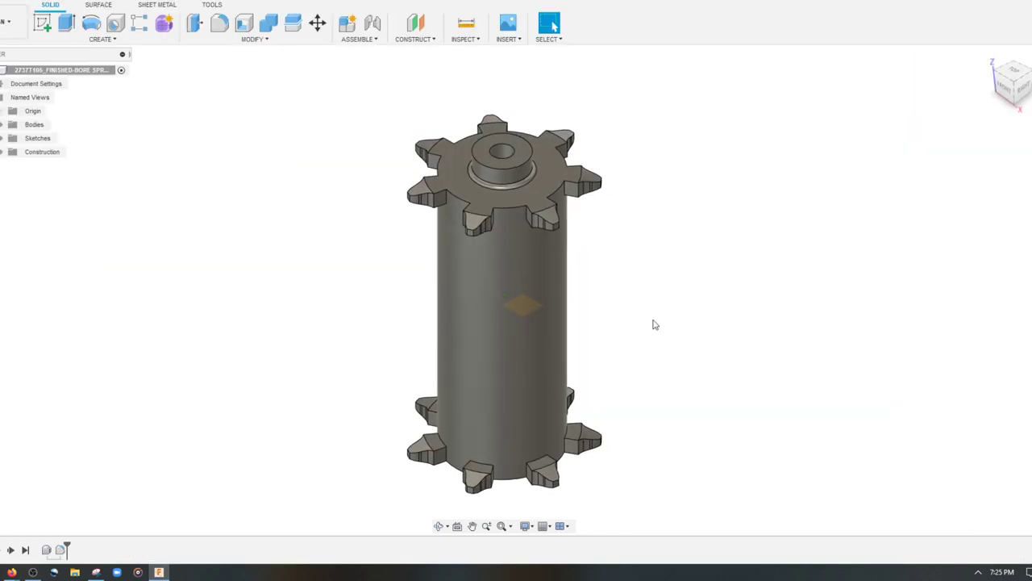
{"action": "middle_click_drag", "start_coordinate": [655, 324], "coordinate": [569, 404], "text": "shift"}
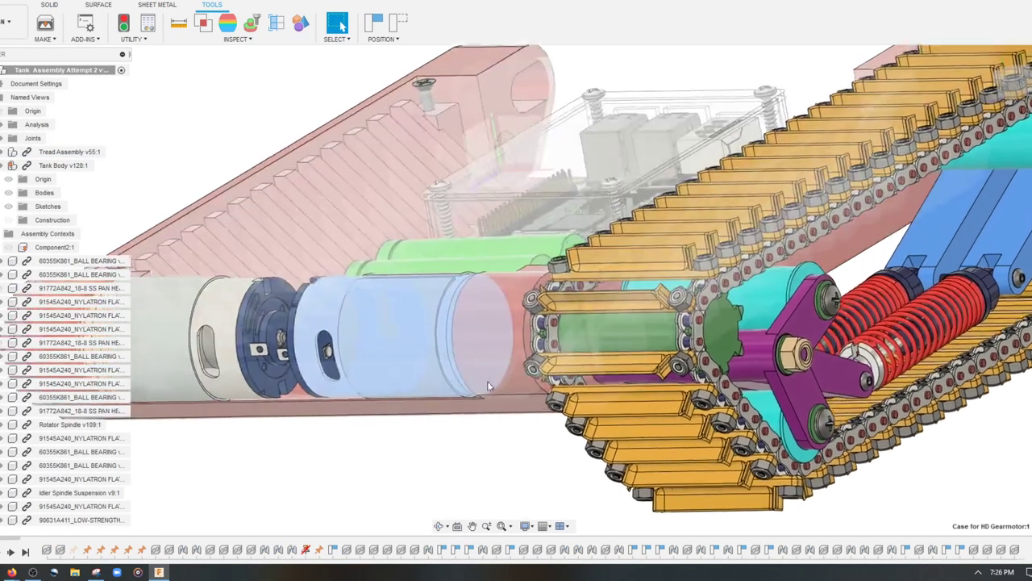
Return to the tank assembly, hide the Tank Body and examine the gearmotor's front face, retaining clip and flatted shaft
{"action": "left_click", "coordinate": [498, 350]}
{"action": "right_click", "coordinate": [498, 350]}
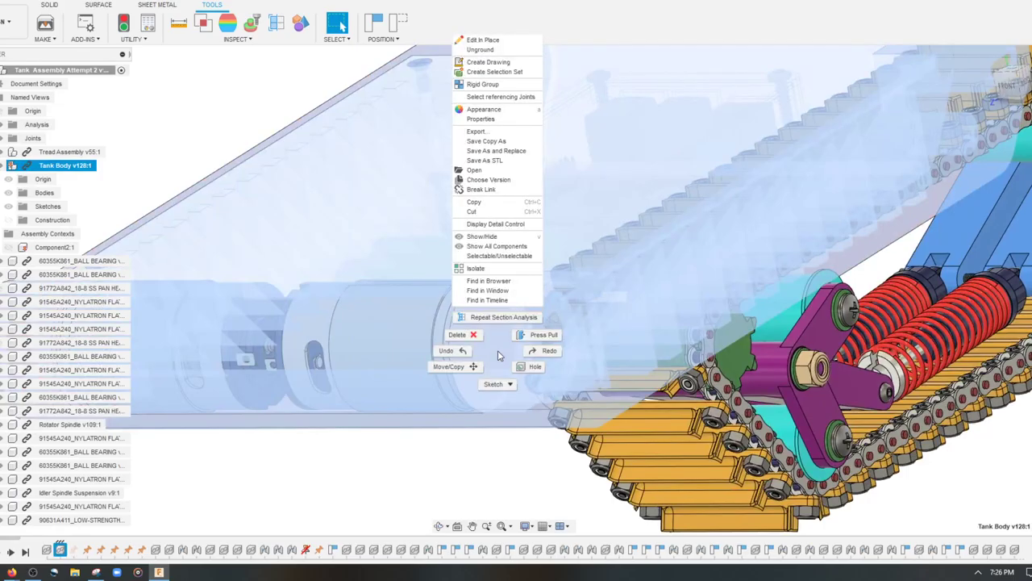
{"action": "left_click", "coordinate": [483, 236]}
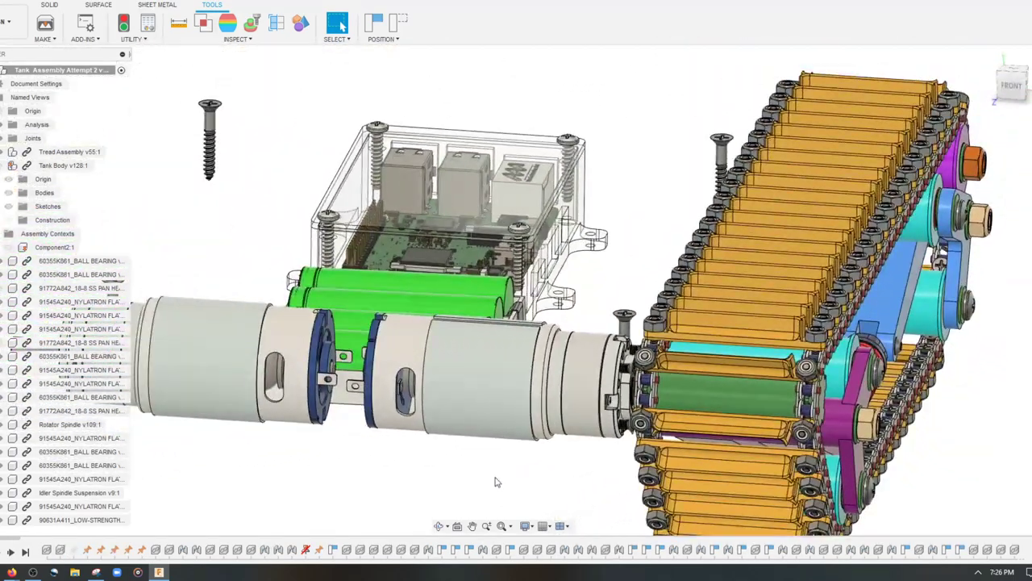
{"action": "middle_click_drag", "start_coordinate": [496, 482], "coordinate": [495, 481], "text": "shift"}
{"action": "scroll", "coordinate": [496, 480], "scroll_direction": "up", "scroll_amount": 5}
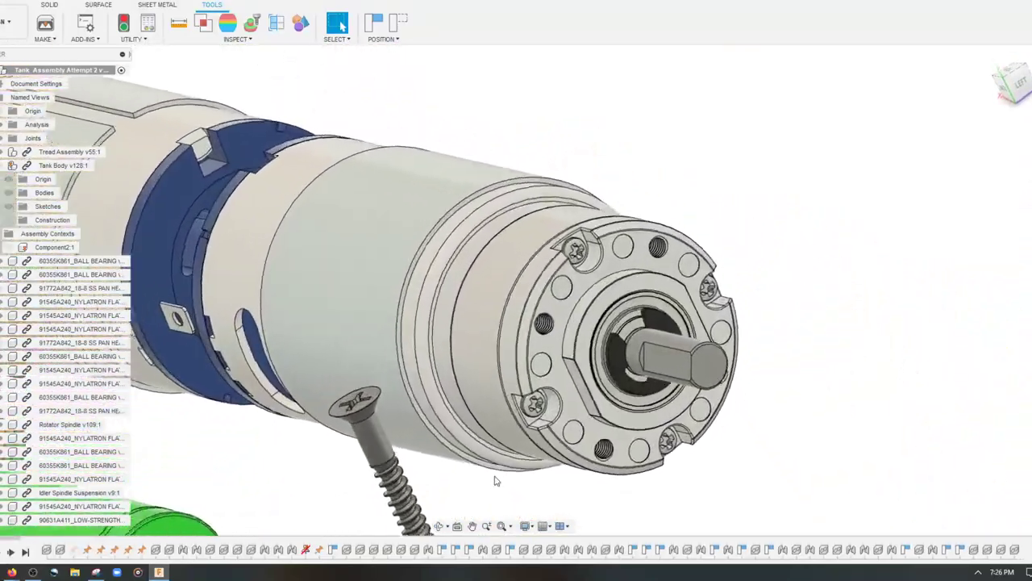
{"action": "scroll", "coordinate": [763, 379], "scroll_direction": "up", "scroll_amount": 2}
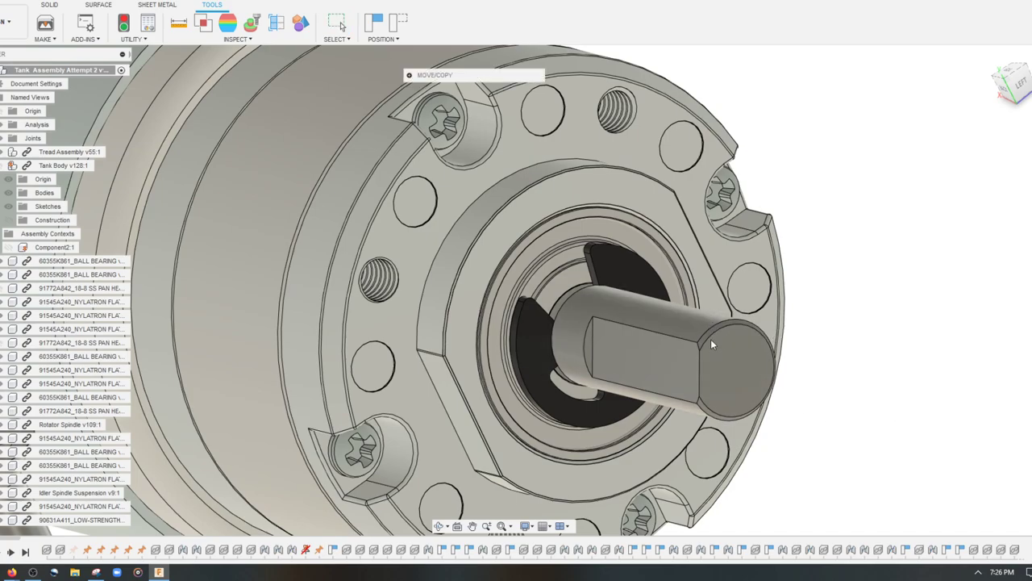
{"action": "key", "text": "Escape"}
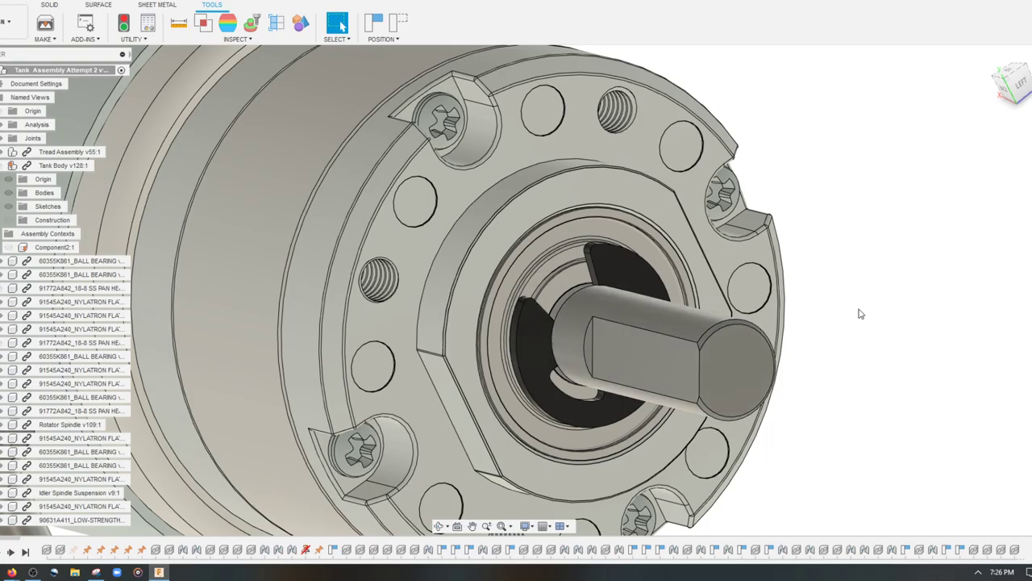
Show the Tank Body again and display the Component2 top cover over the electronics
{"action": "scroll", "coordinate": [852, 315], "scroll_direction": "down", "scroll_amount": 5}
{"action": "middle_click_drag", "start_coordinate": [852, 314], "coordinate": [843, 497], "text": "shift"}
{"action": "scroll", "coordinate": [829, 321], "scroll_direction": "down", "scroll_amount": 3}
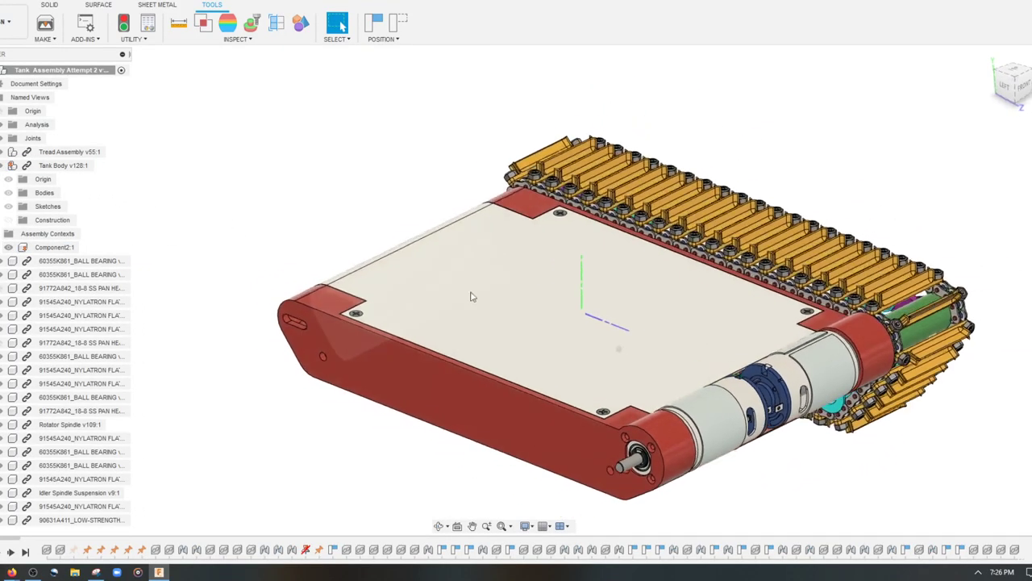
Hide the top cover and examine the tank's interior from the top, including the ribs, battery pack and circuit board case
{"action": "left_click", "coordinate": [499, 292]}
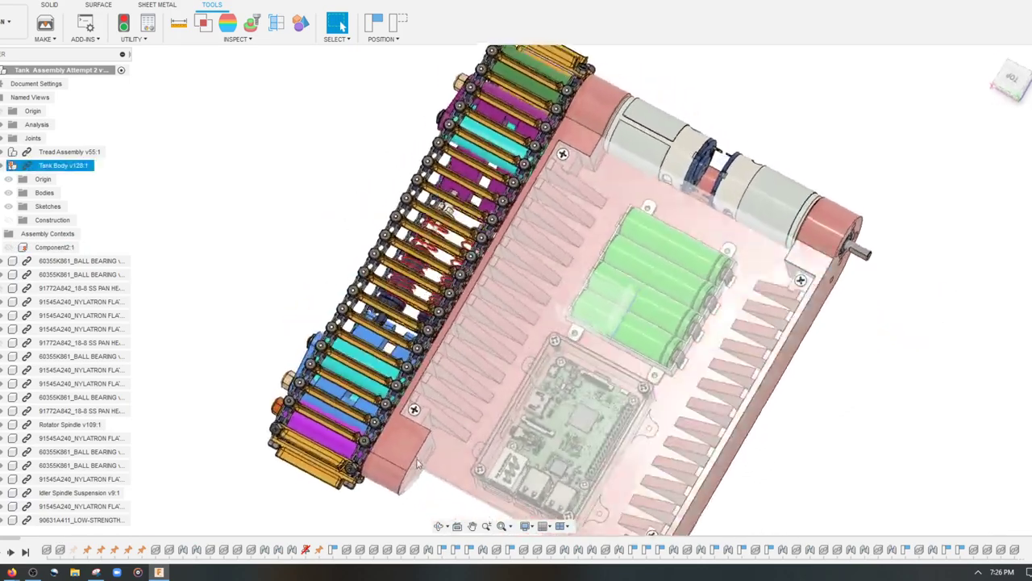
{"action": "left_click", "coordinate": [924, 292]}
{"action": "left_click", "coordinate": [1013, 81]}
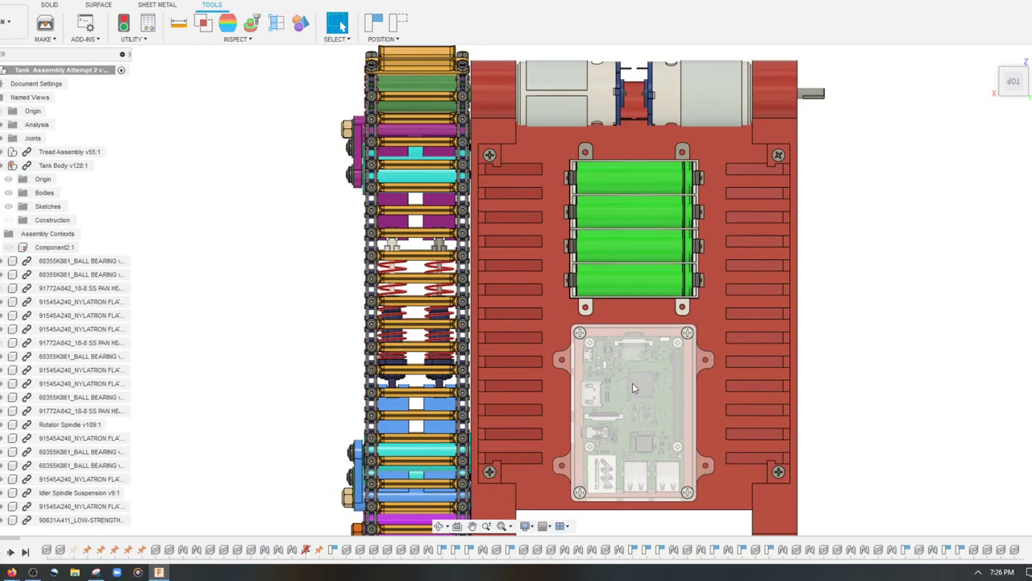
{"action": "left_click", "coordinate": [523, 221]}
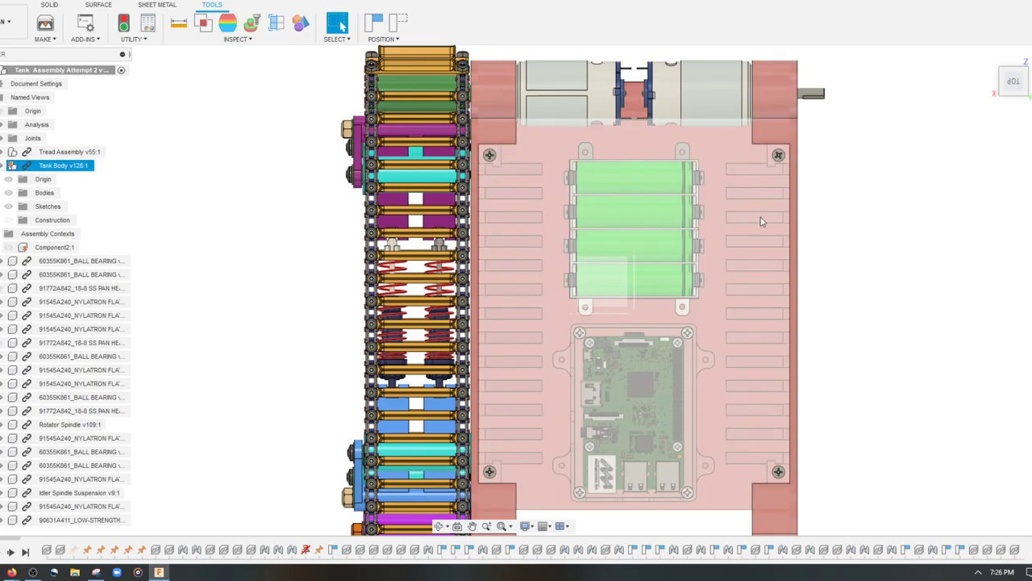
{"action": "left_click", "coordinate": [611, 357]}
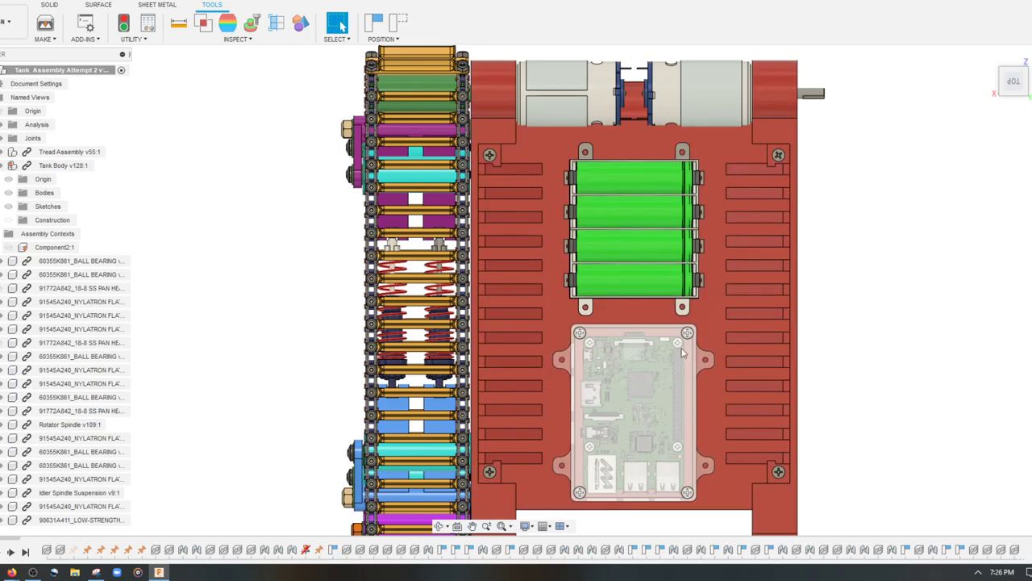
{"action": "middle_click_drag", "start_coordinate": [876, 319], "coordinate": [726, 361], "text": "shift"}
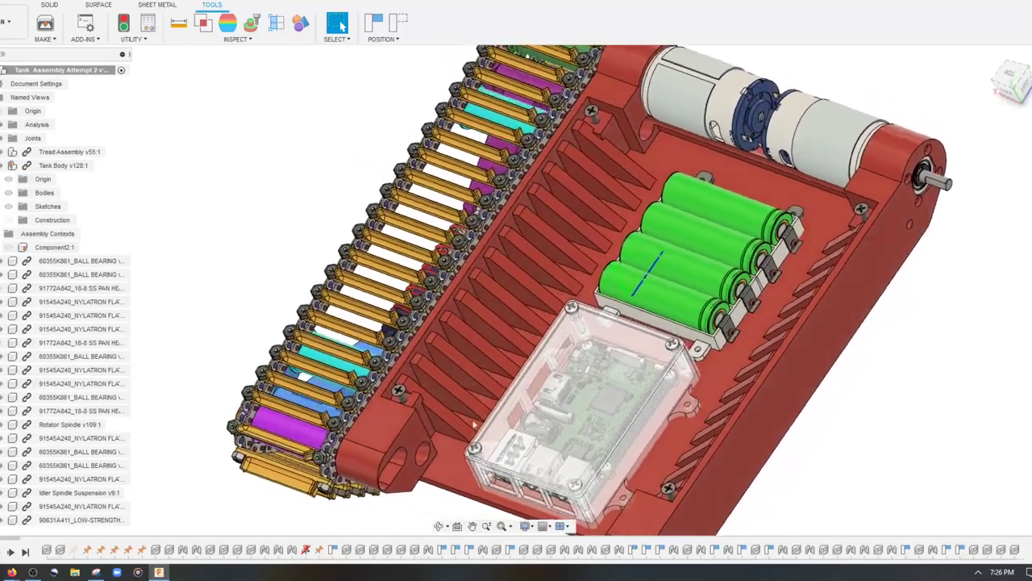